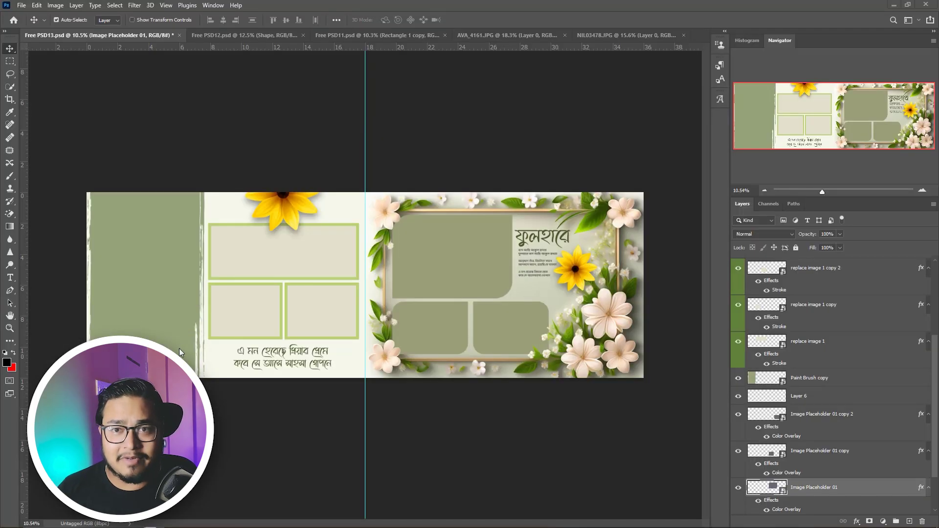
Step: Examine the Free PSD13 album spread closely, including its photo placeholders, floral frame and Bengali text
scroll(465, 244, up, 1)
scroll(464, 244, up, 4)
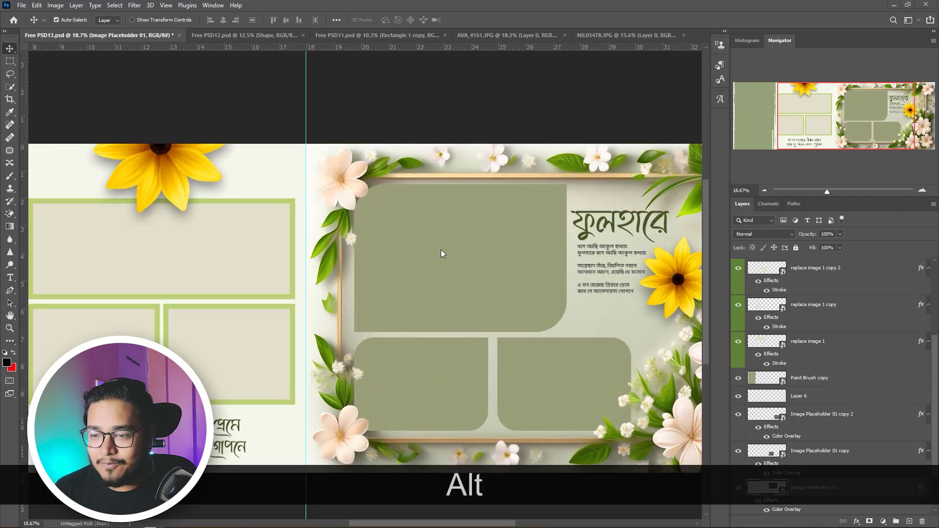
key(alt+space)
key(space)
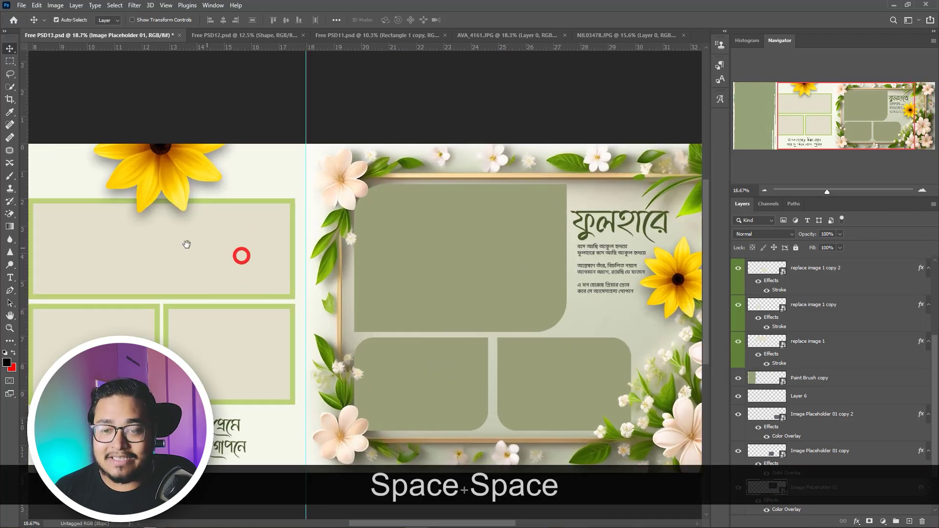
drag(224, 251, 273, 246)
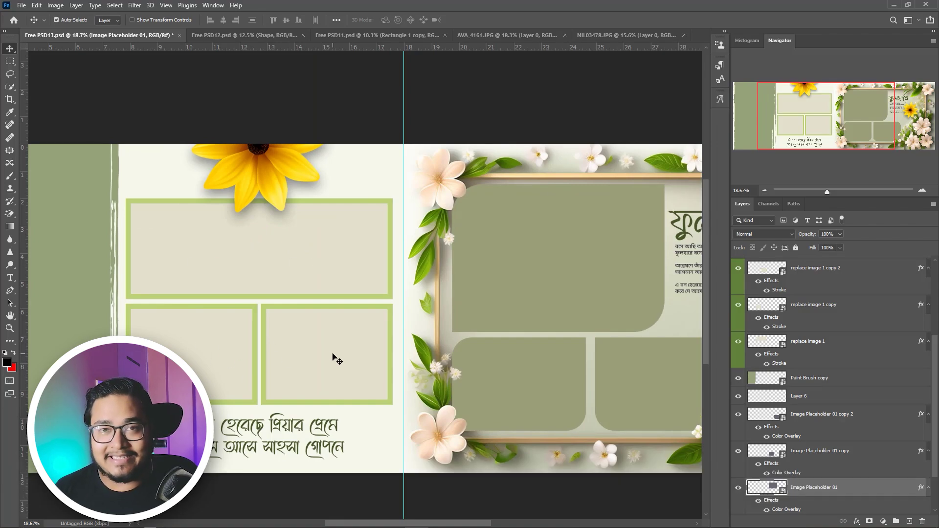
scroll(337, 360, down, 2)
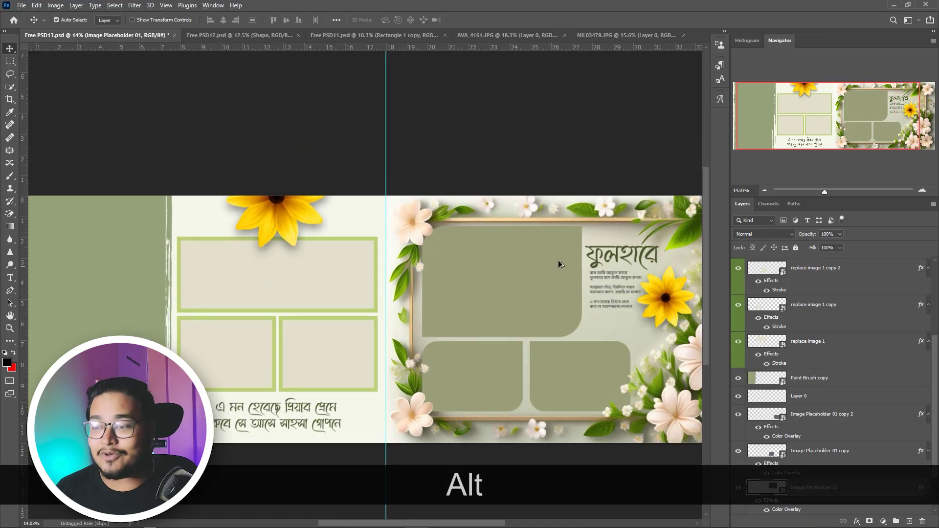
scroll(559, 264, up, 3)
scroll(580, 251, down, 2)
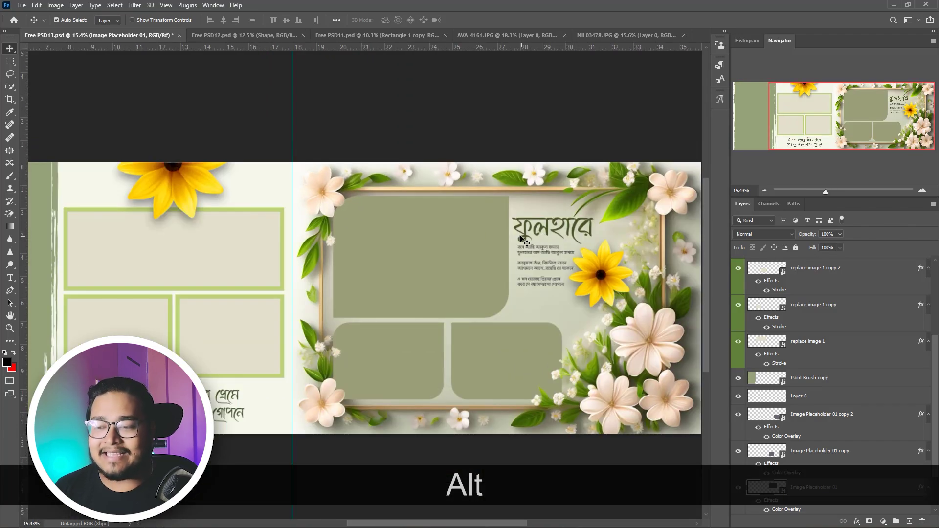
scroll(589, 237, up, 3)
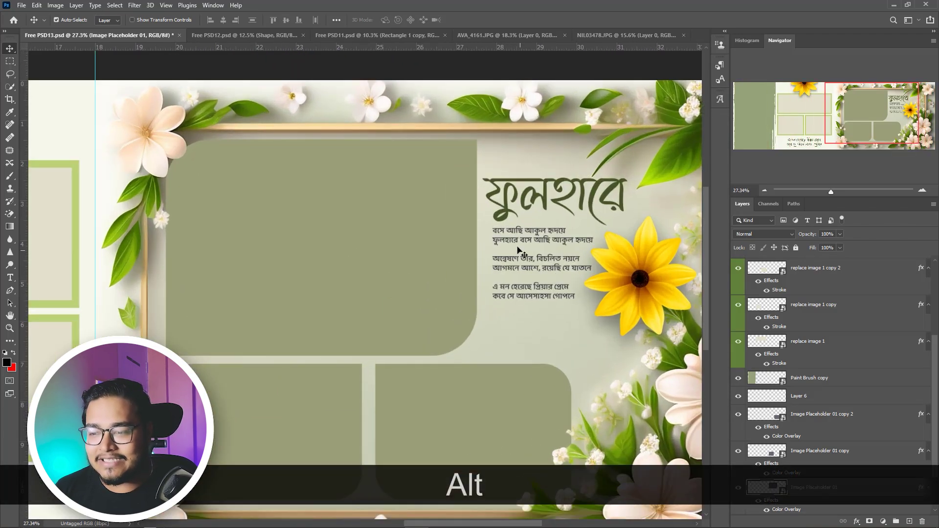
scroll(529, 292, down, 4)
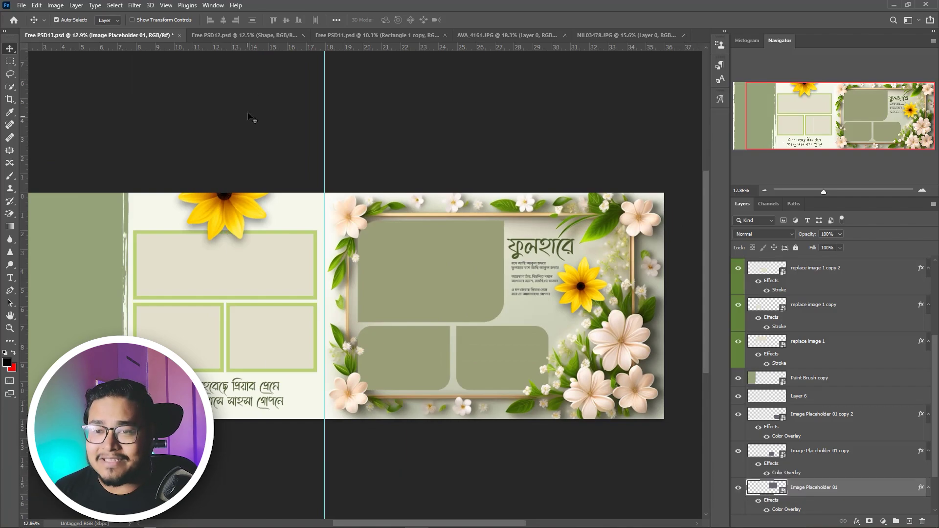
Step: Review the Free PSD12 and Free PSD11 album spreads, including their photo placeholders, decorations and Bengali text
click(257, 37)
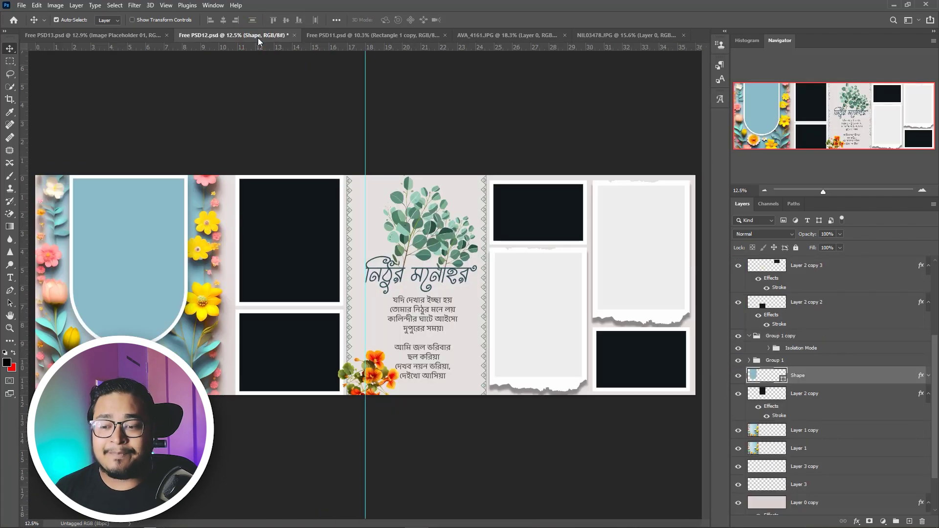
scroll(393, 283, up, 3)
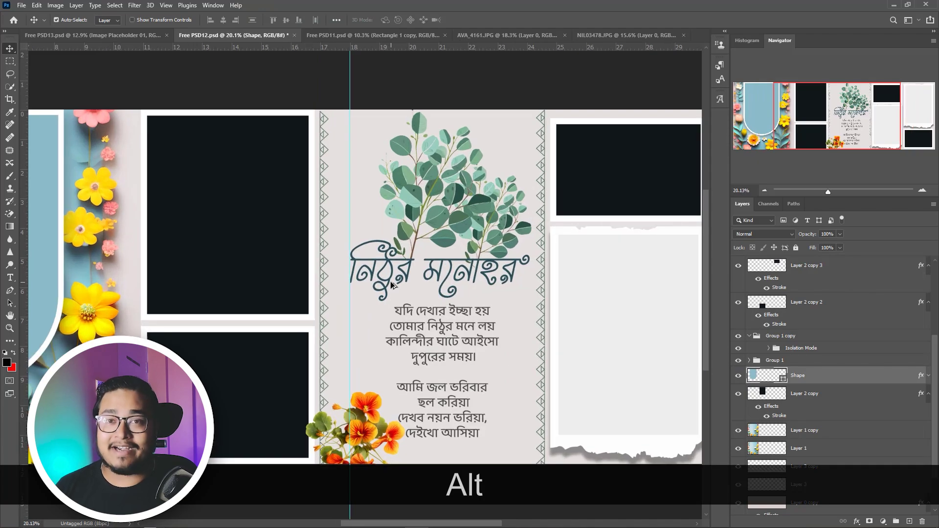
scroll(410, 331, down, 3)
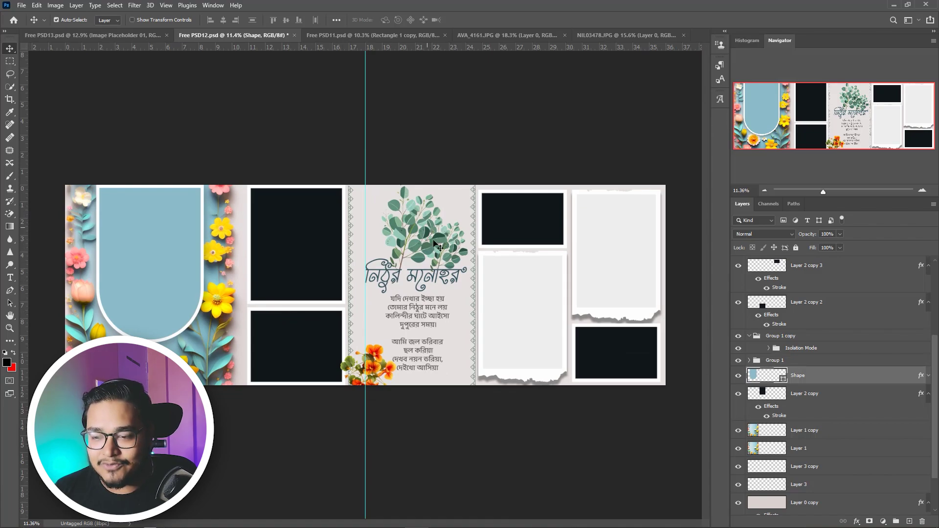
scroll(443, 328, up, 3)
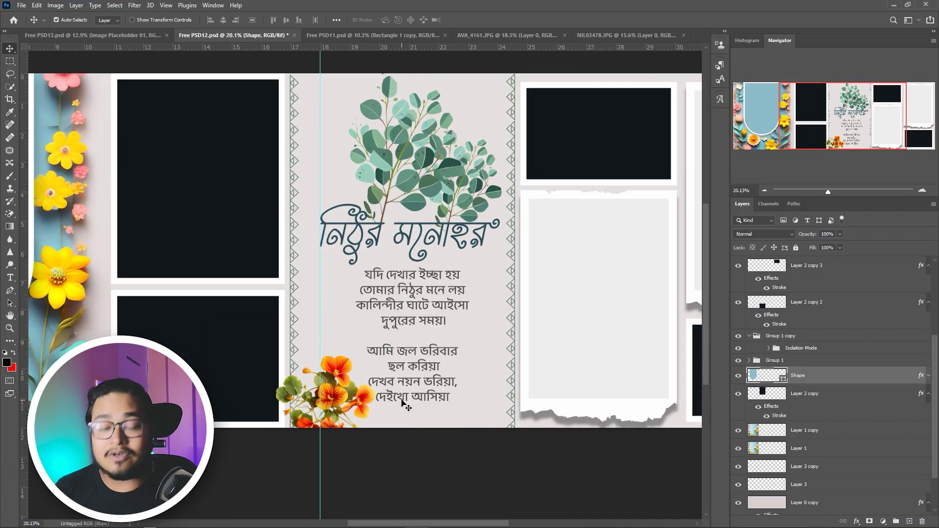
scroll(402, 402, down, 3)
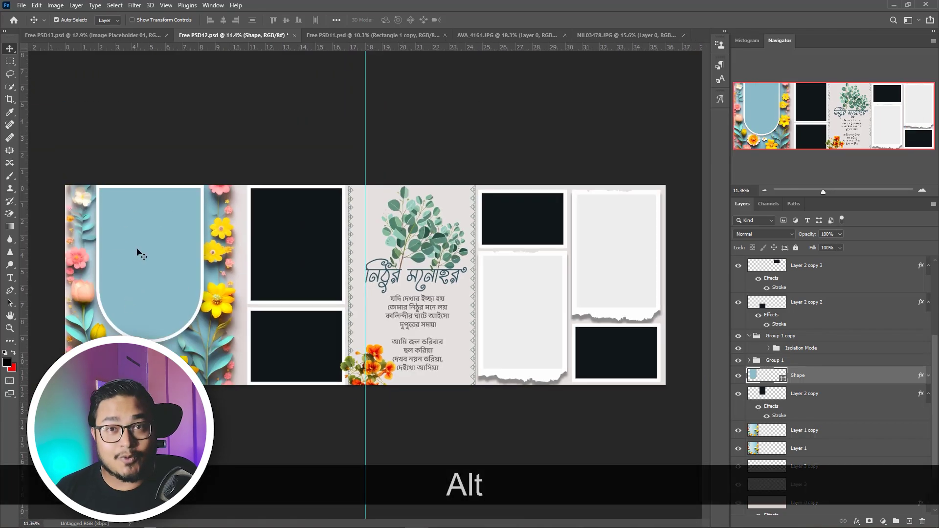
scroll(599, 410, up, 2)
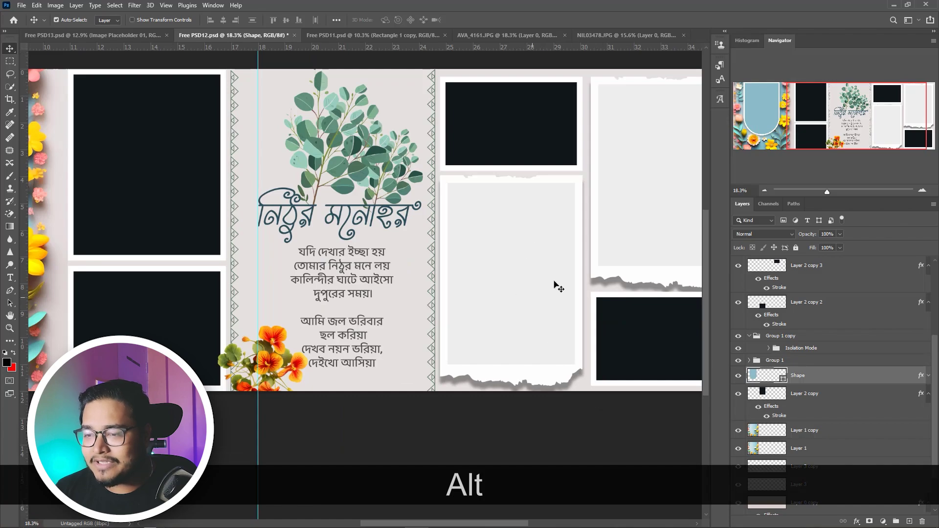
scroll(611, 259, down, 1)
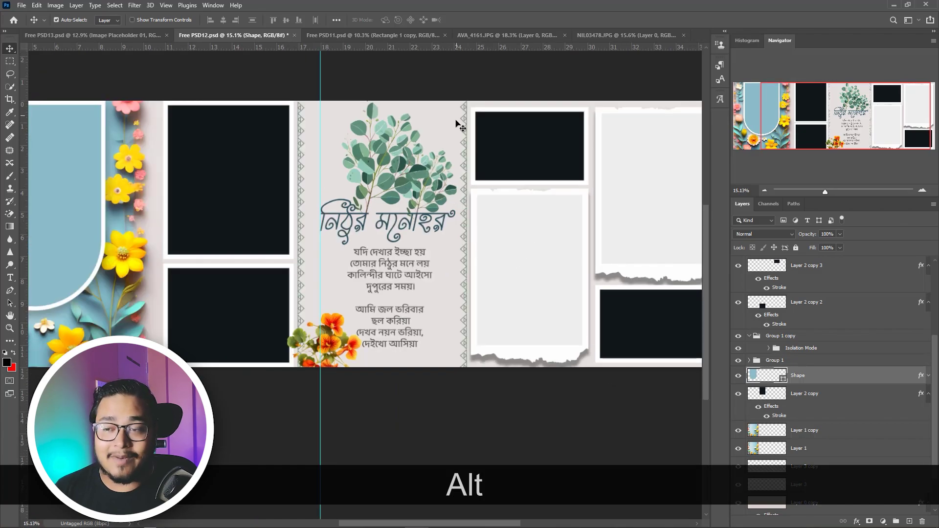
scroll(433, 340, down, 1)
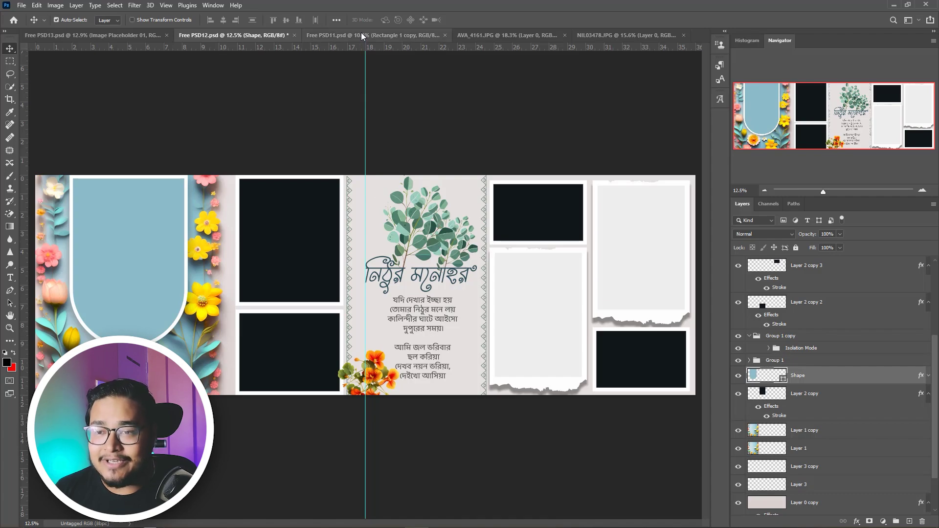
key(ctrl+Tab)
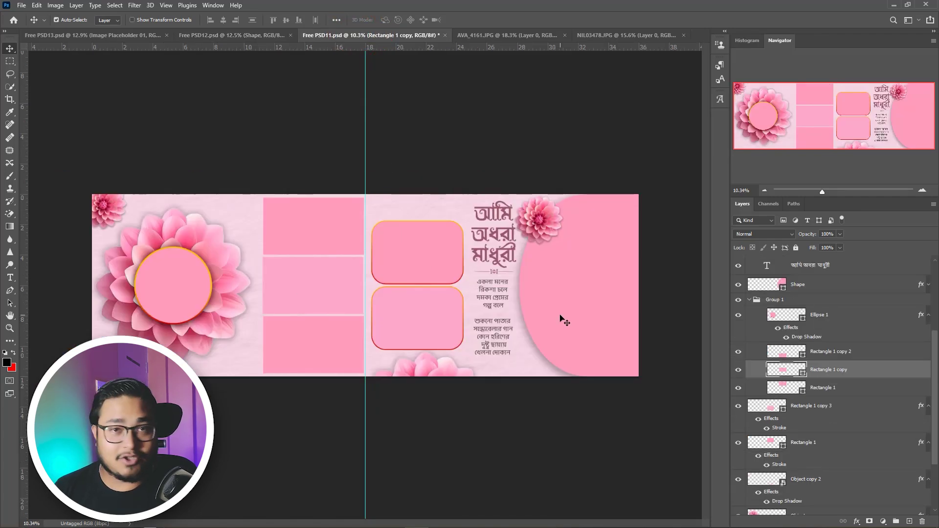
scroll(545, 292, up, 2)
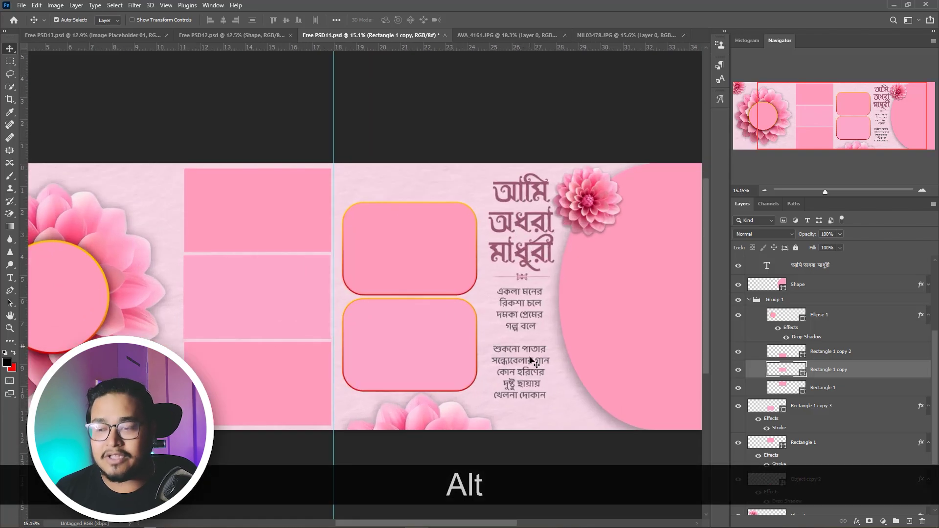
scroll(526, 349, down, 2)
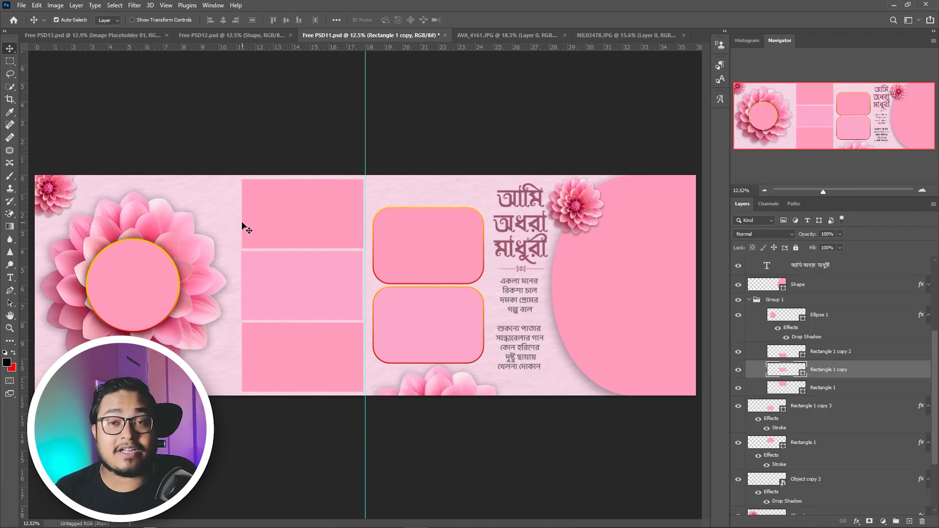
click(297, 225)
shift+click(834, 357)
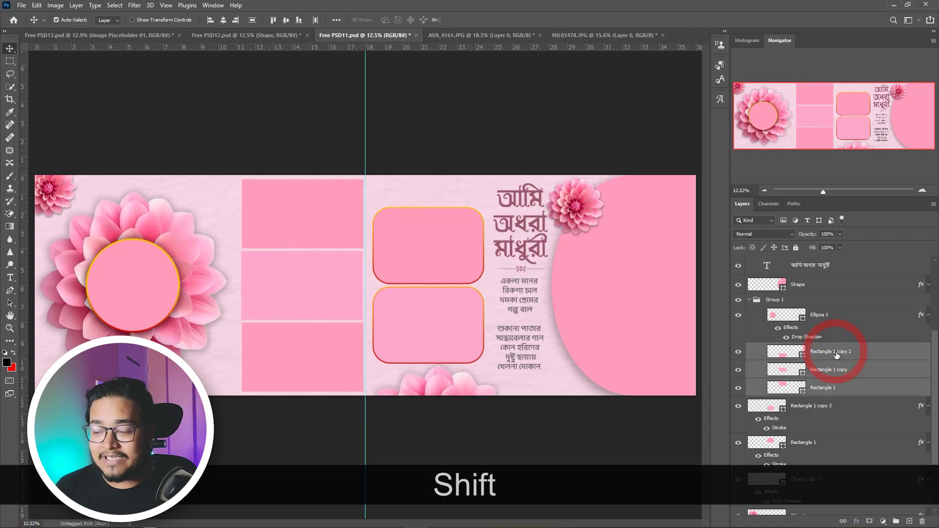
key(ctrl+t)
drag(241, 286, 226, 286)
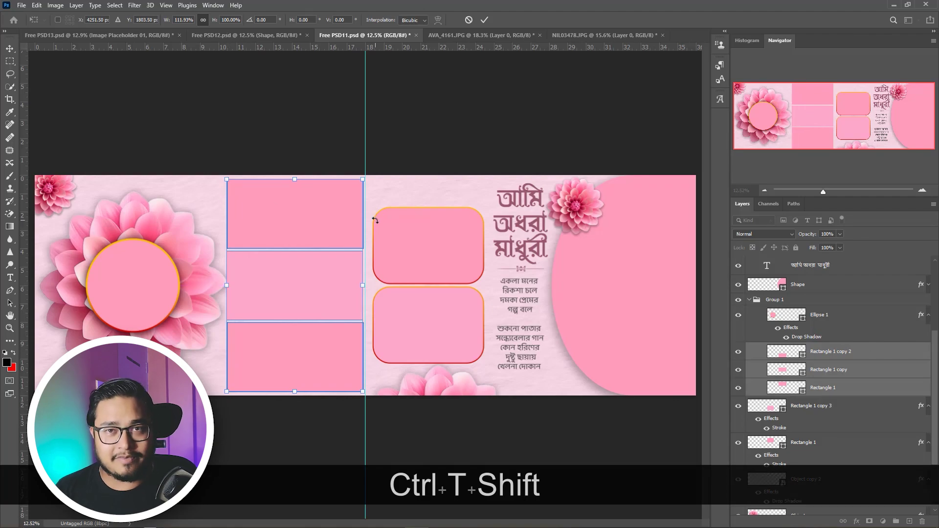
key(Escape)
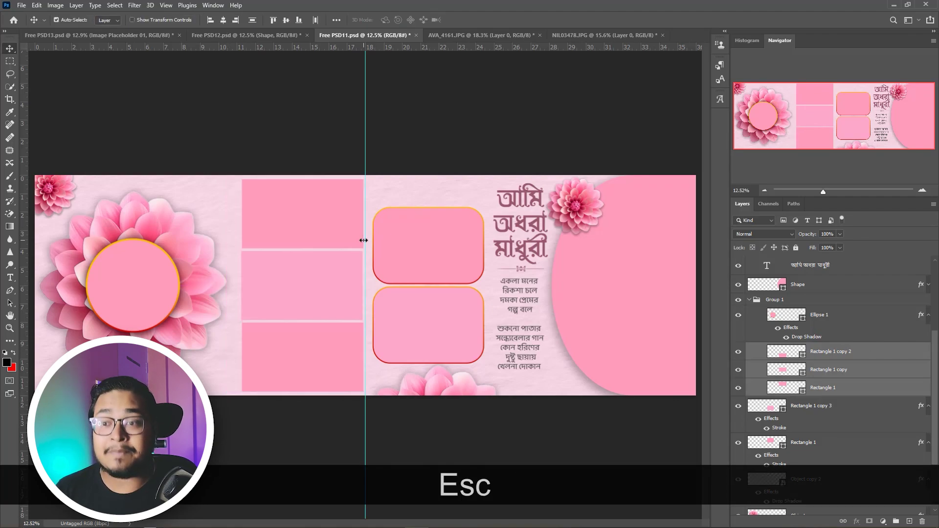
click(217, 34)
click(128, 36)
click(227, 37)
click(348, 34)
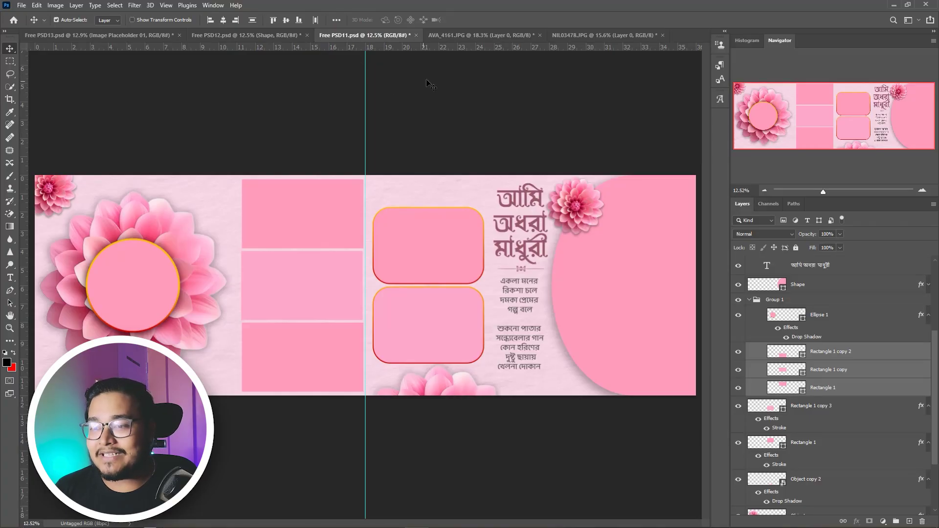
Step: Copy the entire group photo from AVA_4161.JPG
click(468, 35)
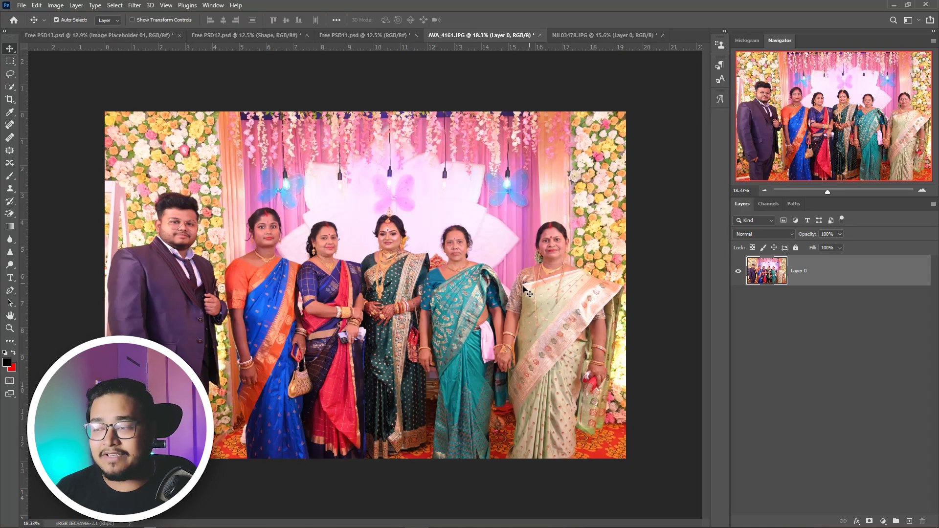
key(ctrl+a)
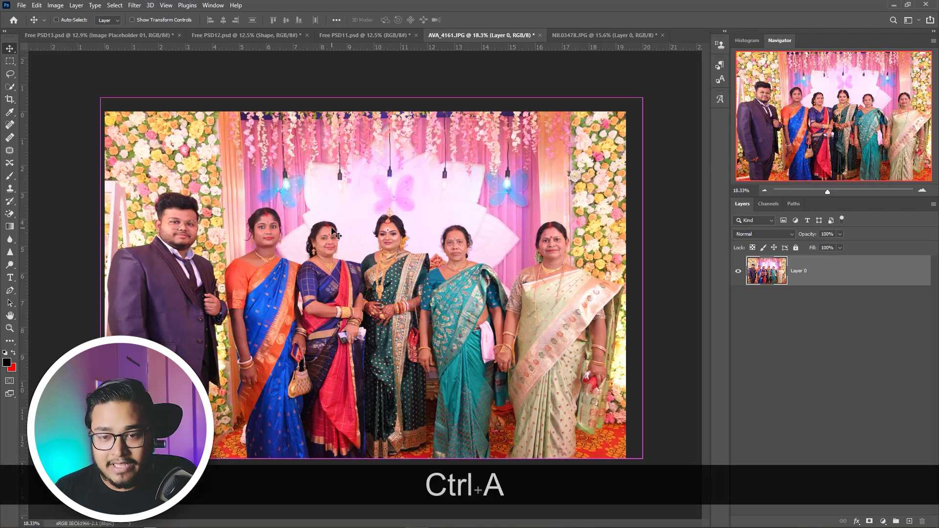
key(ctrl+c)
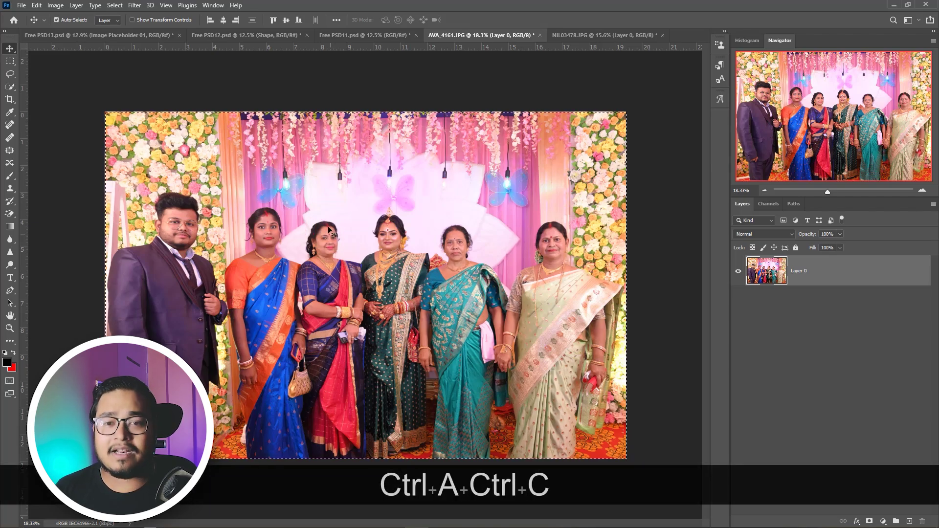
Step: Paste the copied photo into Free PSD13.psd directly above the "replace image 1 copy" layer, the lower-left green-bordered frame
click(129, 36)
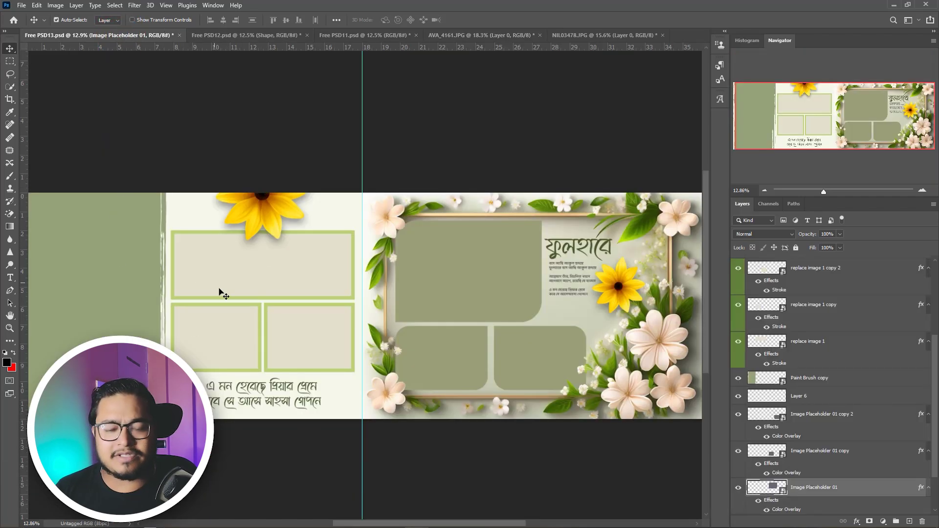
scroll(217, 331, up, 3)
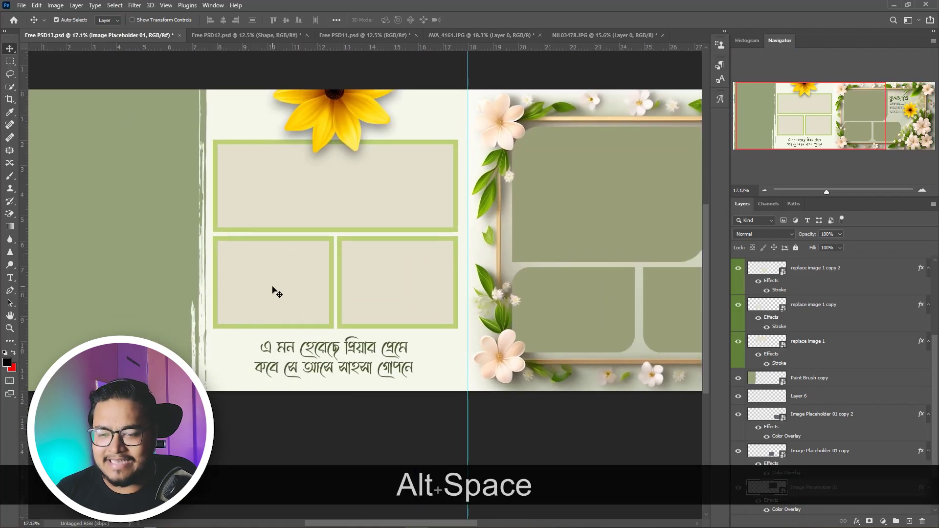
click(273, 289)
key(ctrl+z)
ctrl+click(264, 279)
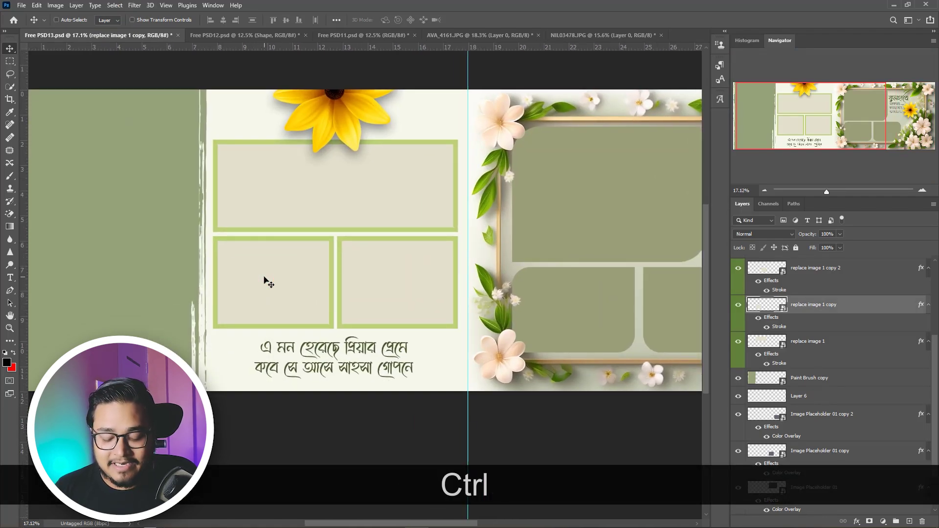
key(ctrl+v)
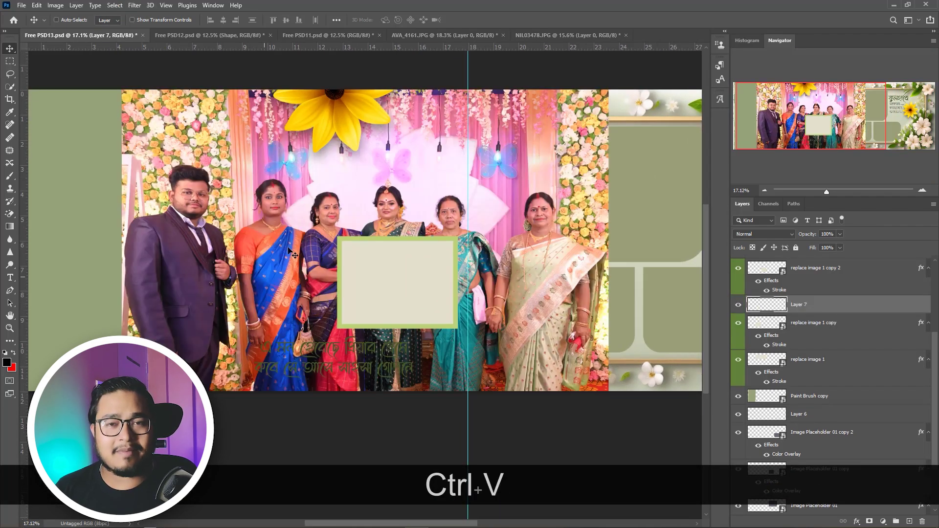
Step: Scale the pasted photo to about 26.8%, position it over the lower-left green-bordered frame and clip it to that frame
key(ctrl+t)
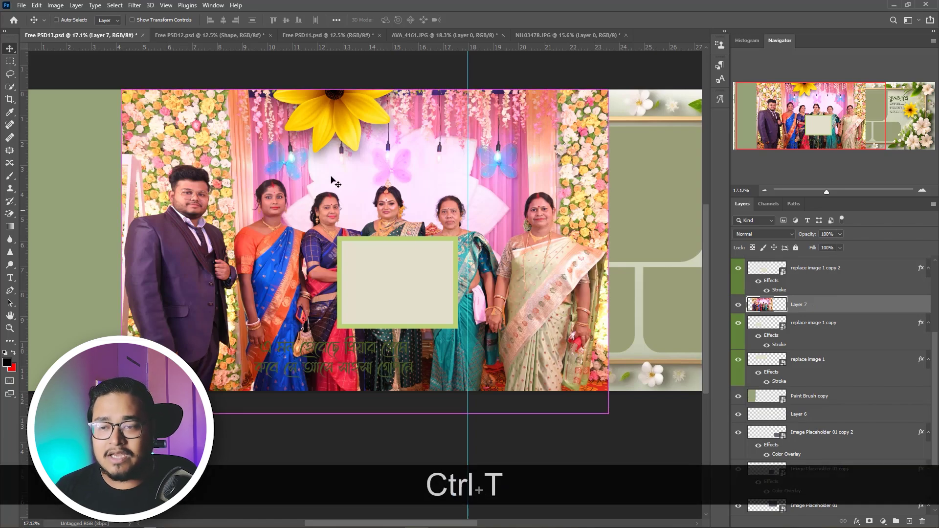
drag(366, 90, 277, 251)
drag(396, 361, 340, 331)
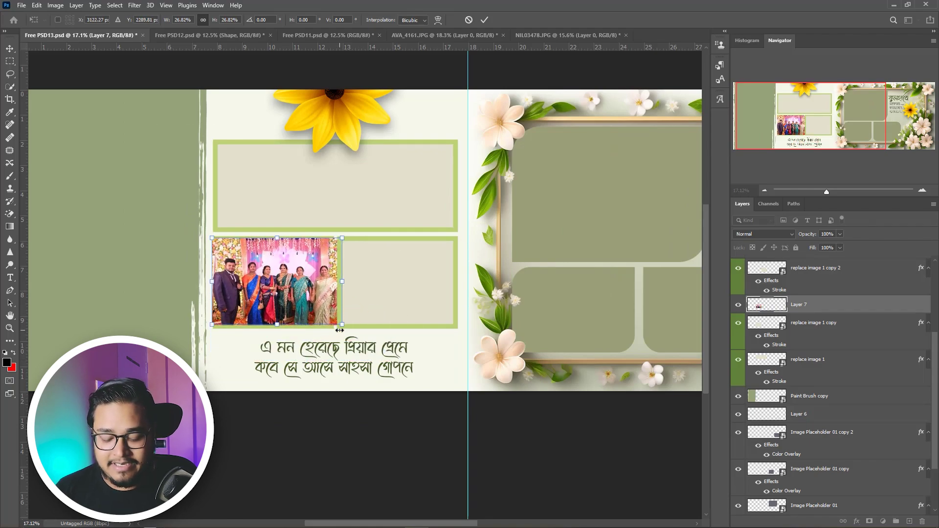
key(Return)
key(ctrl+alt+g)
Step: Scale the clipped group photo to about 97.5% so it fits the frame more closely
scroll(284, 297, up, 3)
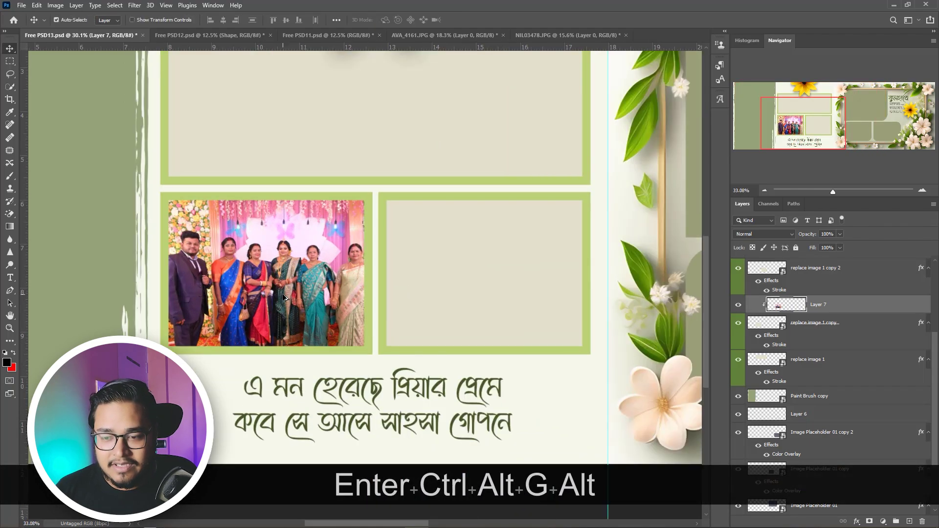
scroll(284, 297, up, 3)
key(ctrl+alt+t)
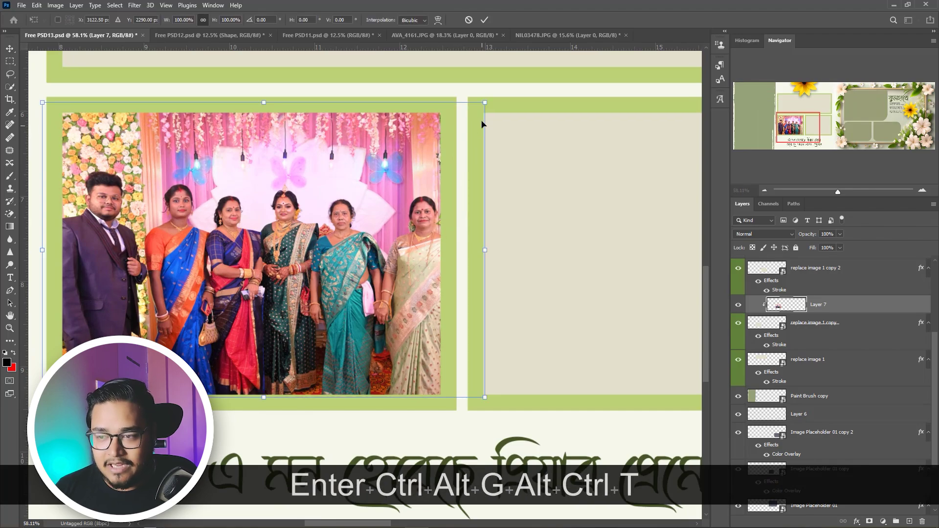
drag(483, 103, 473, 111)
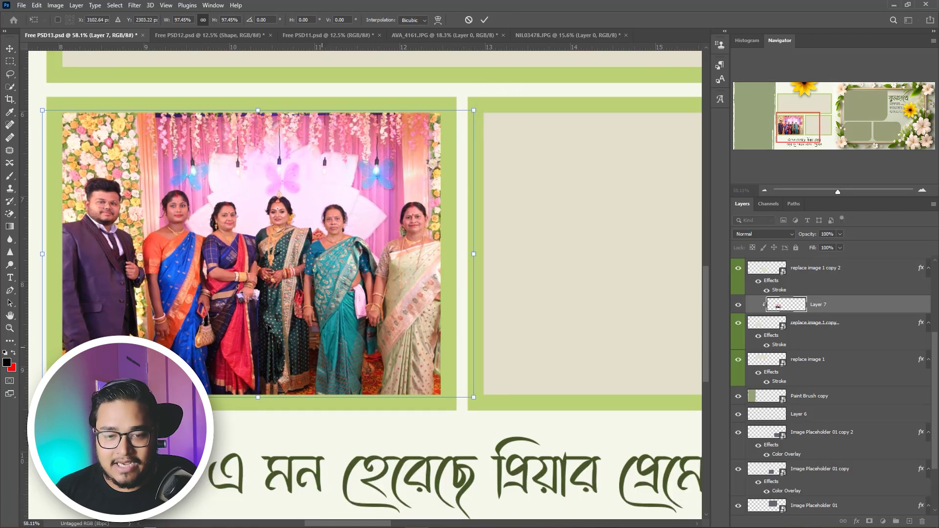
key(Return)
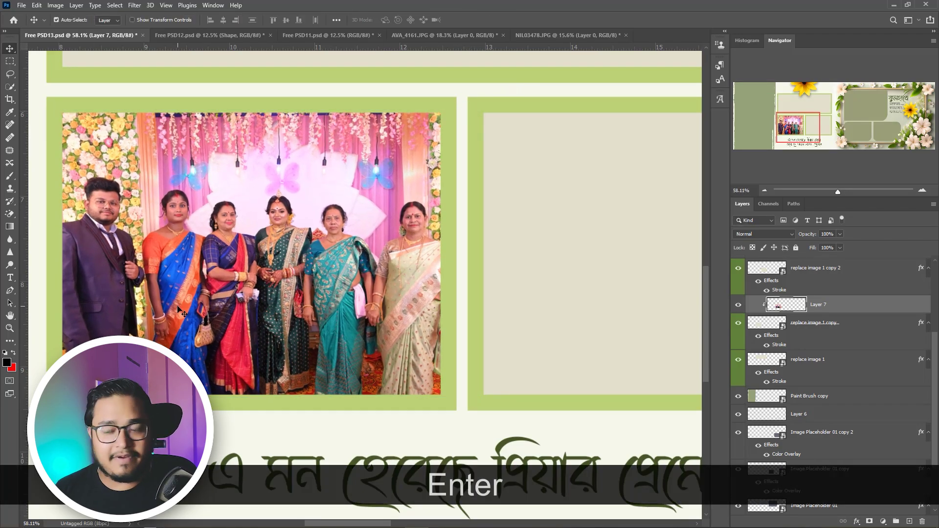
Step: Paste the copied group photo directly above the "Image Placeholder 01" layer, the large rounded placeholder on the right page
scroll(224, 323, down, 3)
scroll(224, 323, down, 1)
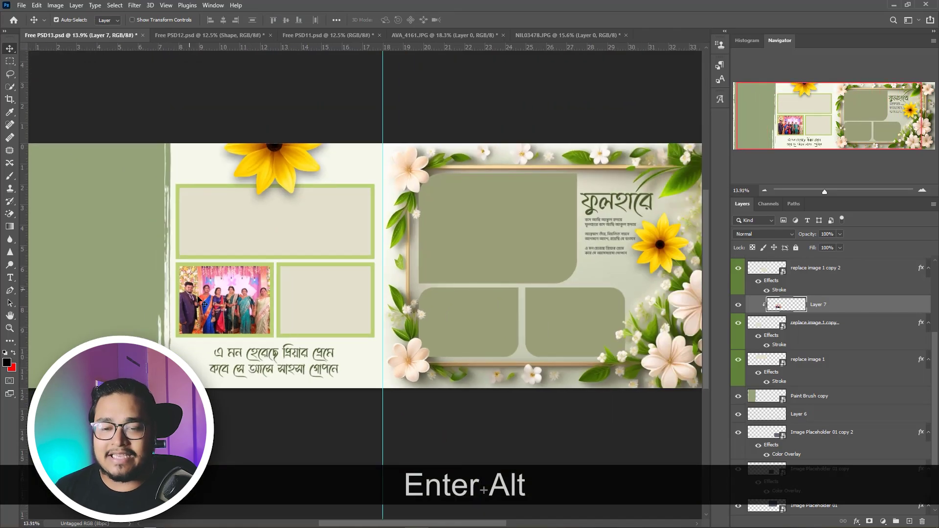
scroll(204, 303, up, 1)
drag(405, 252, 193, 247)
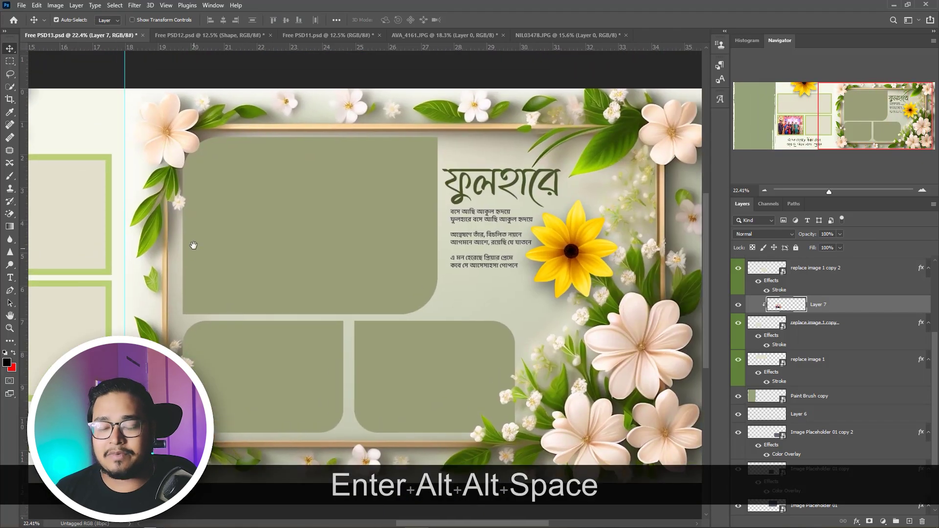
click(325, 241)
key(ctrl+v)
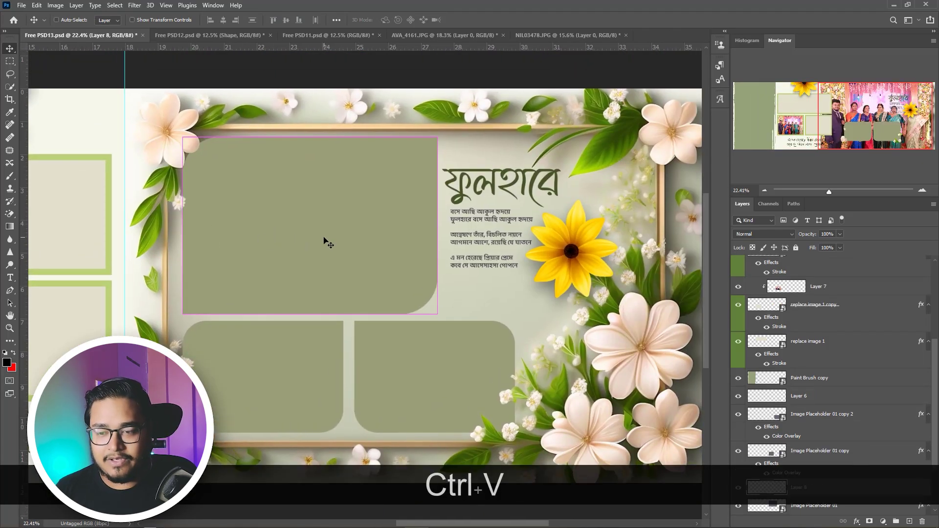
Step: Clip the pasted group photo to "Image Placeholder 01" and hide that placeholder's Color Overlay effect
click(333, 223)
key(ctrl+alt+g)
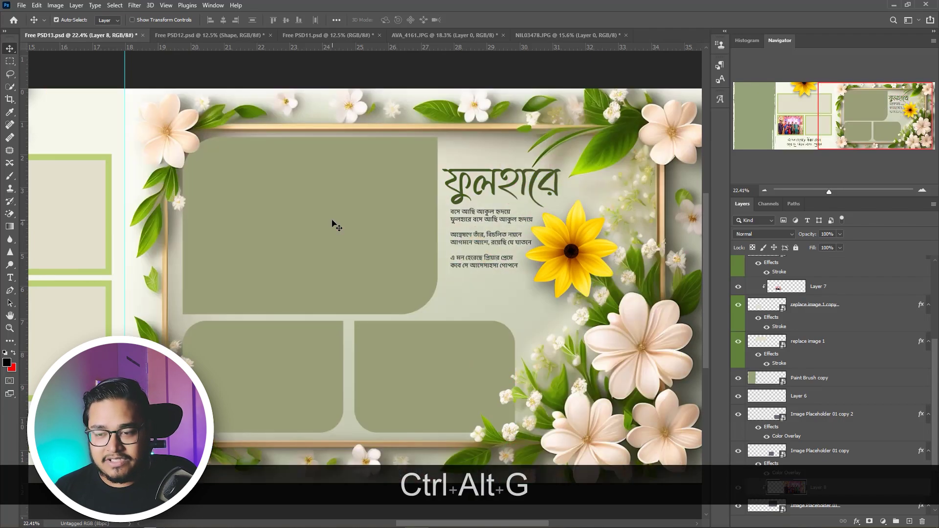
scroll(795, 406, down, 3)
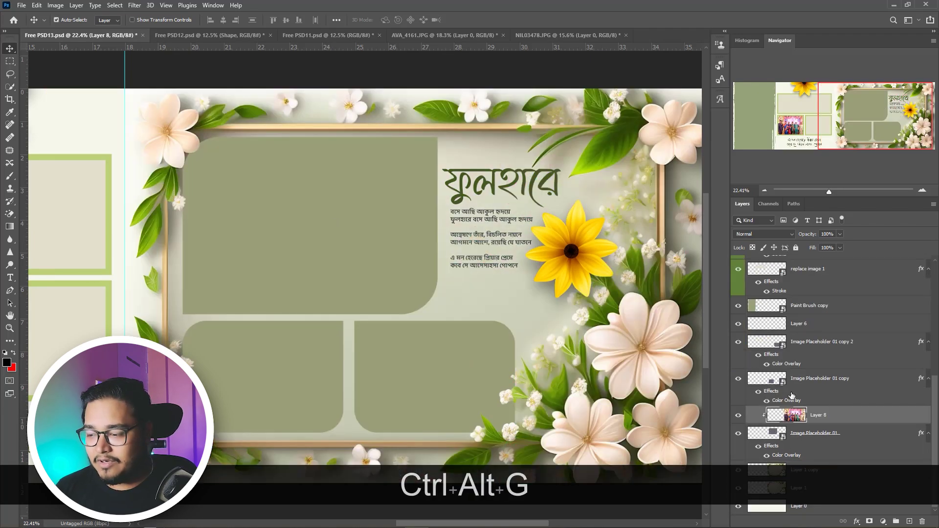
click(766, 456)
Step: Scale the clipped group photo to about 43.9% and position it so it fills the large placeholder
key(t)
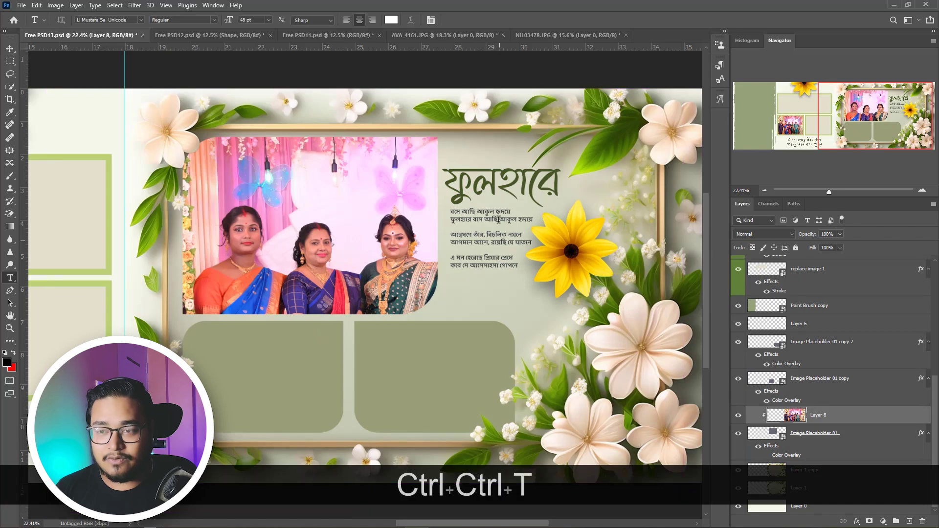
scroll(400, 237, down, 2)
key(ctrl+t)
drag(401, 237, 369, 222)
drag(592, 351, 539, 316)
drag(539, 170, 529, 176)
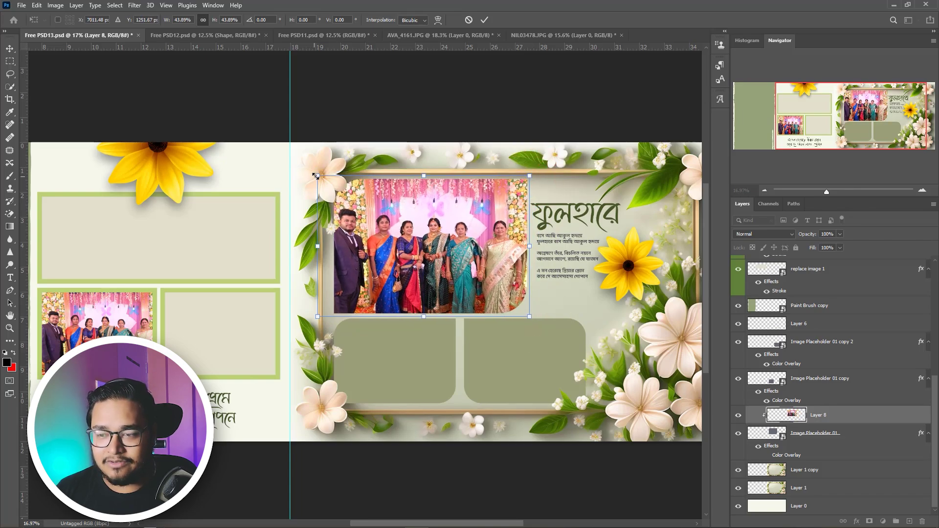
drag(316, 176, 317, 176)
key(Return)
scroll(435, 271, up, 2)
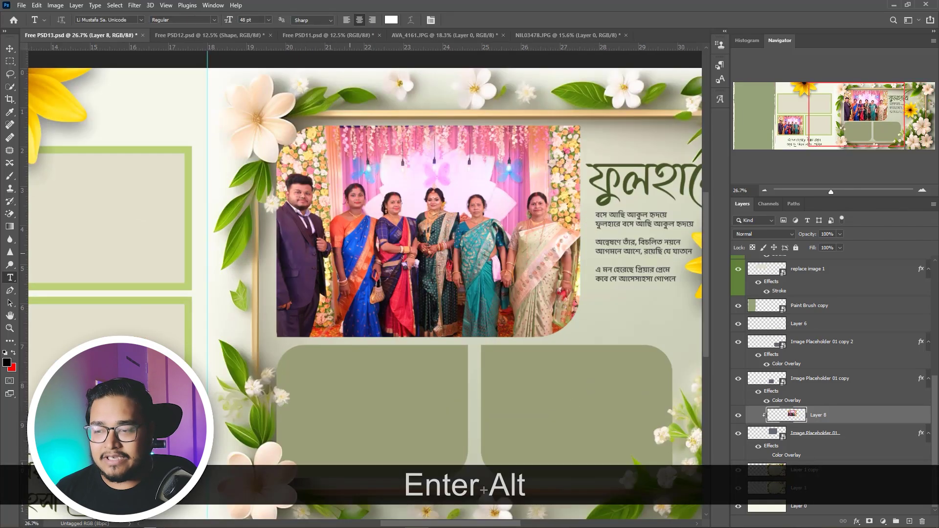
scroll(435, 270, up, 1)
key(v)
drag(400, 234, 409, 233)
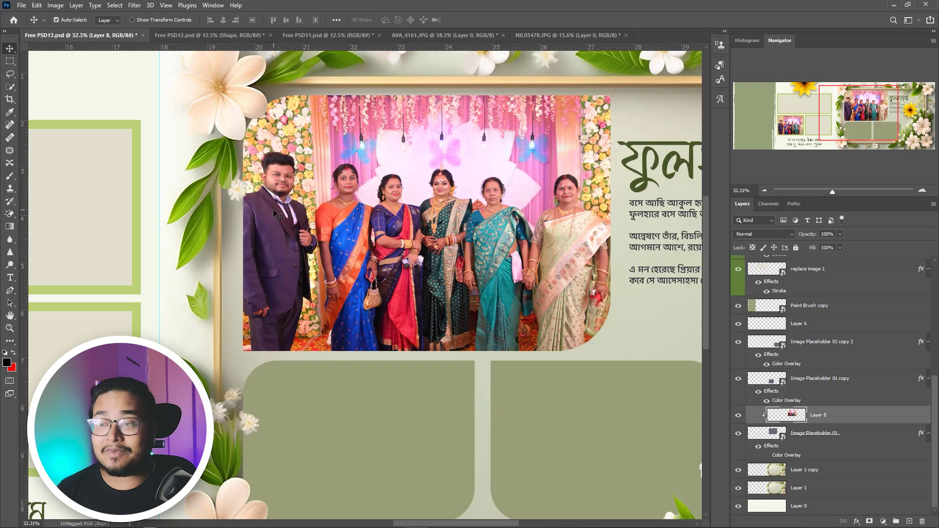
scroll(375, 119, down, 2)
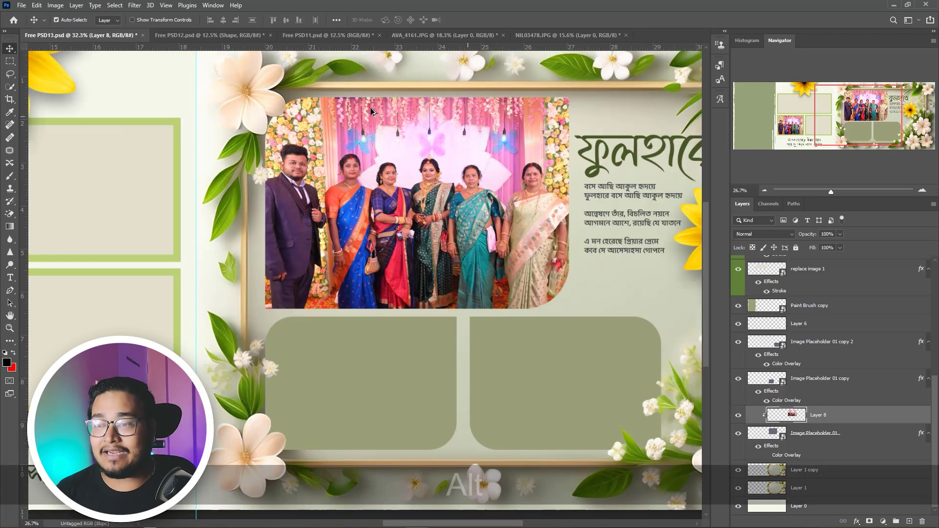
Step: Switch to NIL03478.JPG and examine the skin on the bride's and groom's faces up close
click(541, 35)
scroll(484, 201, down, 2)
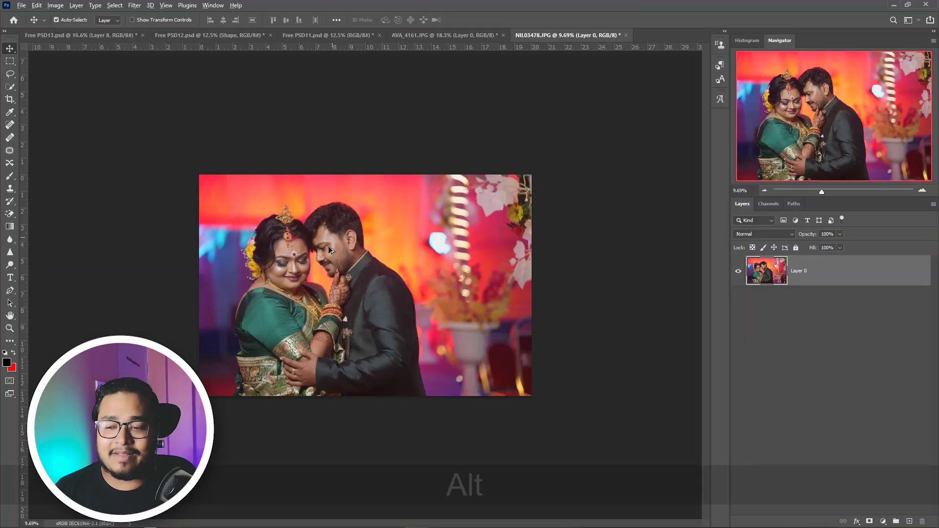
scroll(328, 245, up, 3)
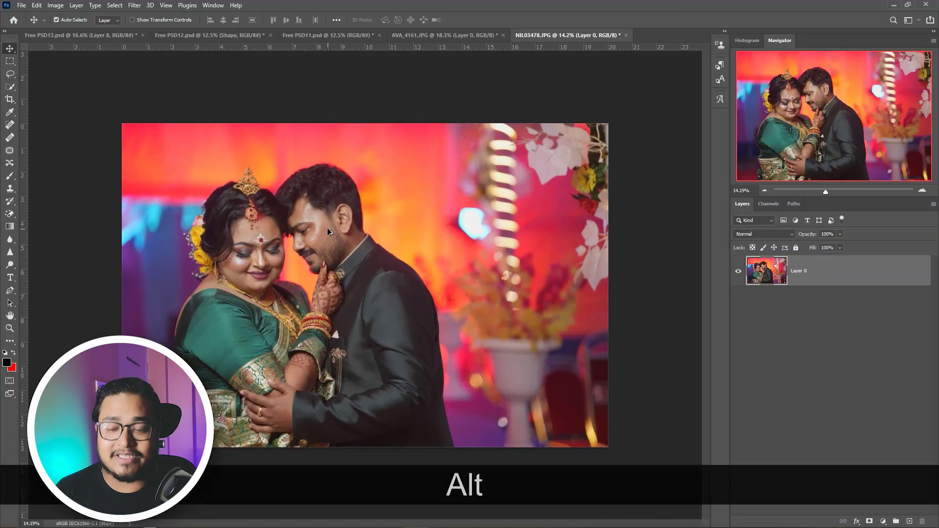
scroll(328, 229, up, 6)
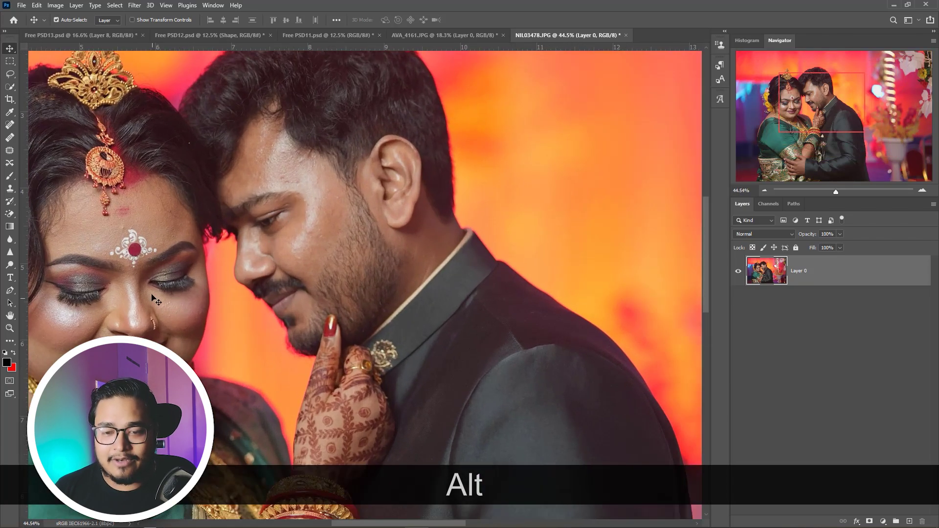
drag(156, 299, 298, 299)
scroll(301, 301, up, 1)
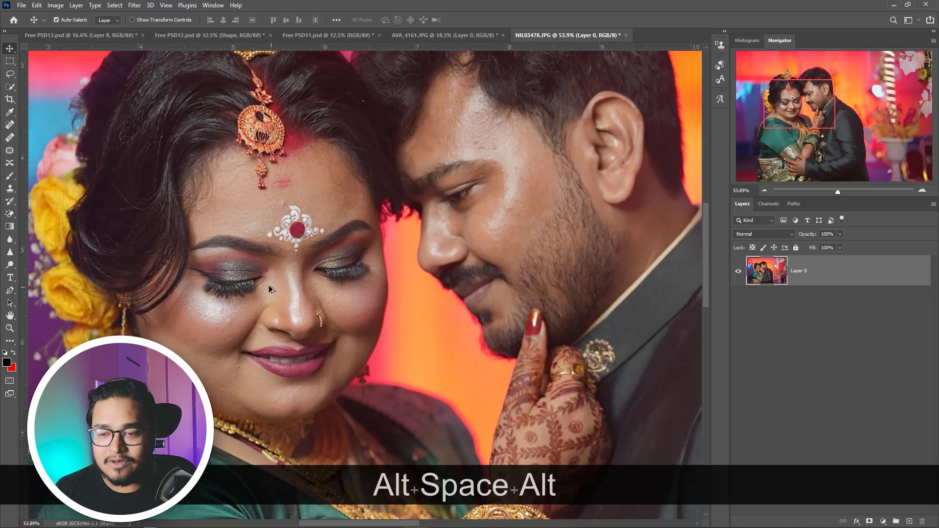
scroll(268, 289, up, 1)
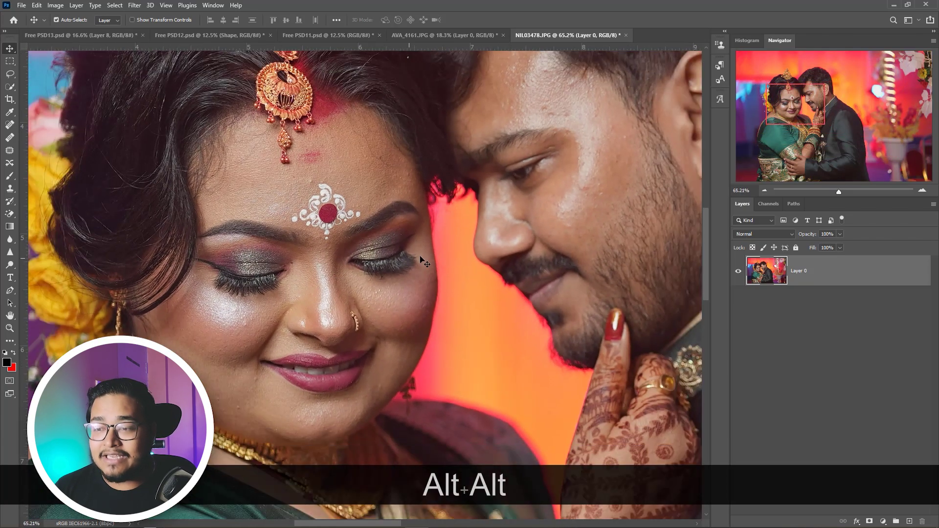
drag(557, 207, 380, 240)
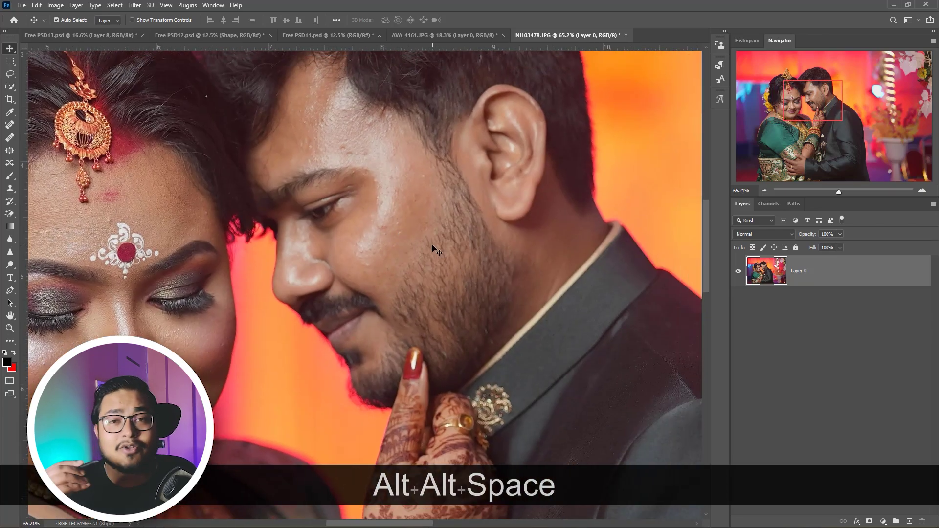
scroll(433, 246, down, 3)
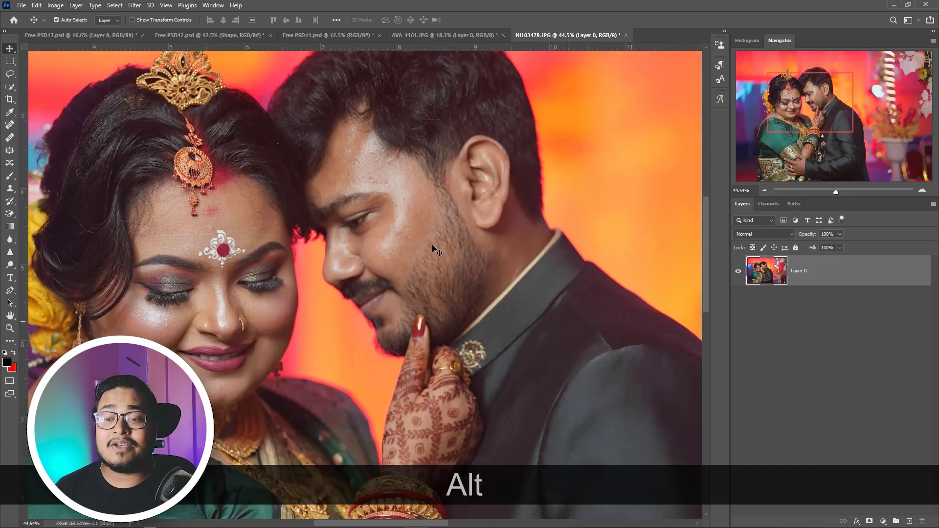
scroll(433, 247, up, 1)
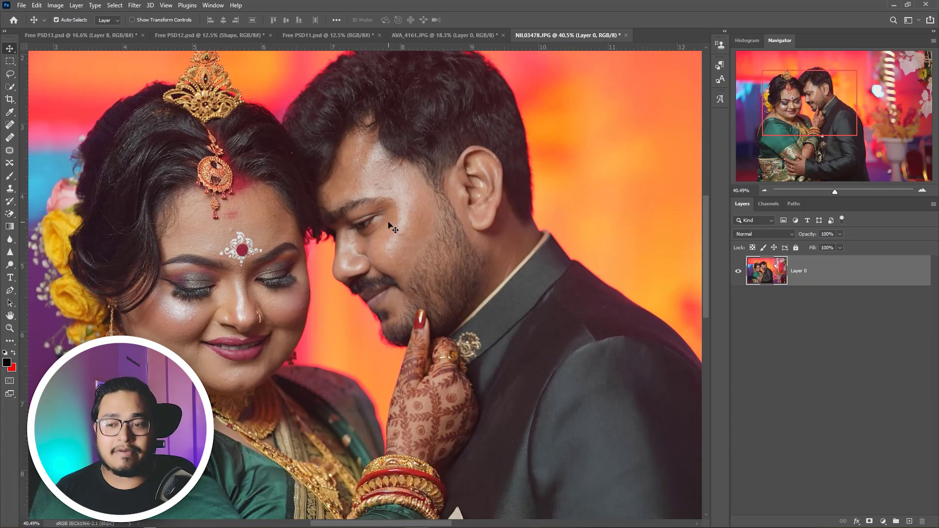
Step: View the couple photo in the Camera Raw filter, cancel it without edits and inspect the groom's face up close again
key(ctrl+shift+a)
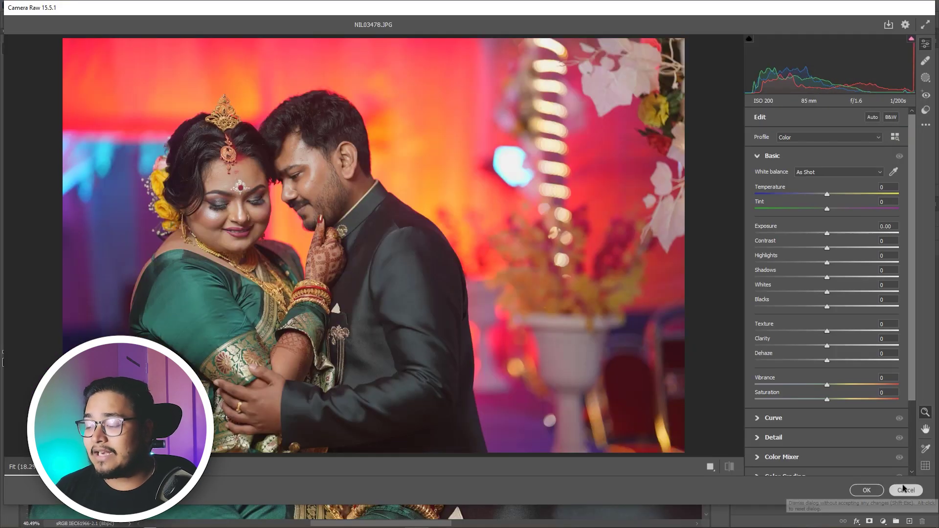
click(902, 491)
scroll(397, 206, down, 3)
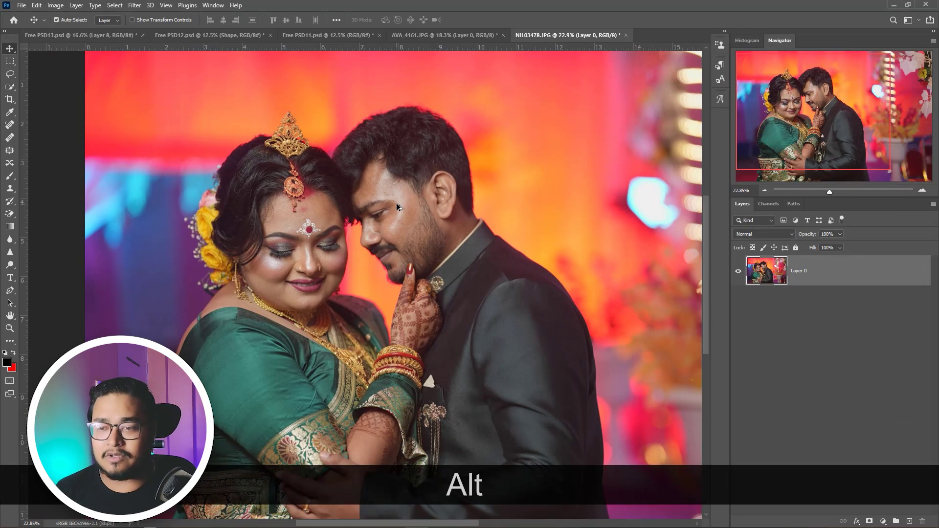
scroll(396, 204, up, 4)
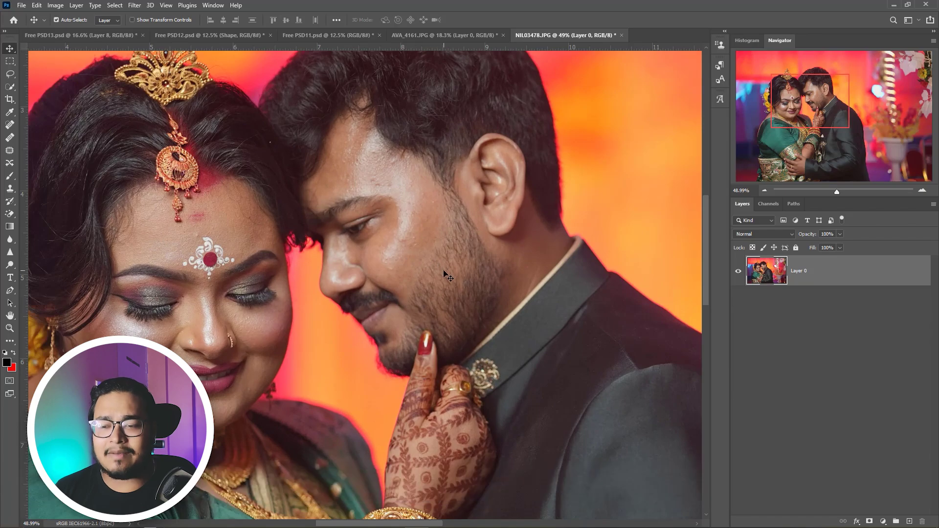
scroll(431, 284, up, 3)
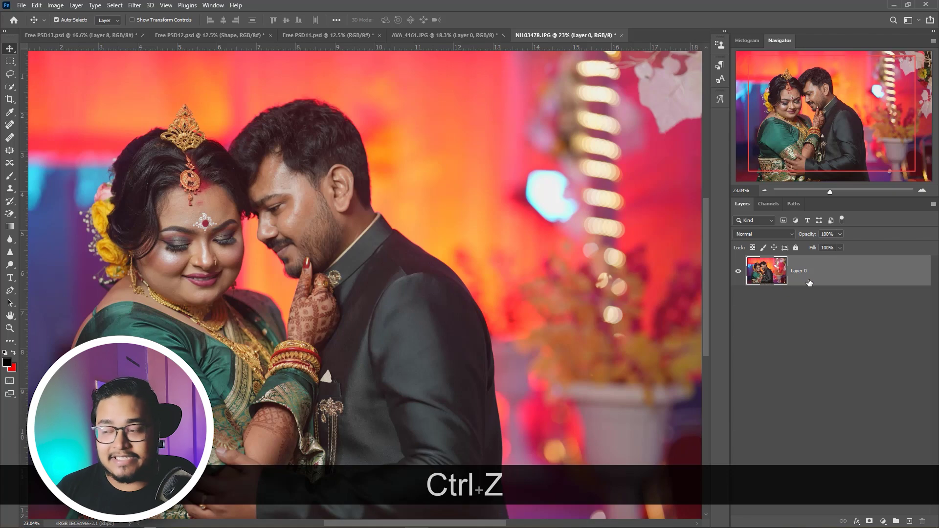
Step: Duplicate Layer 0 of NIL03478.JPG twice and rename the topmost copy "Vivid light"
key(ctrl+j)
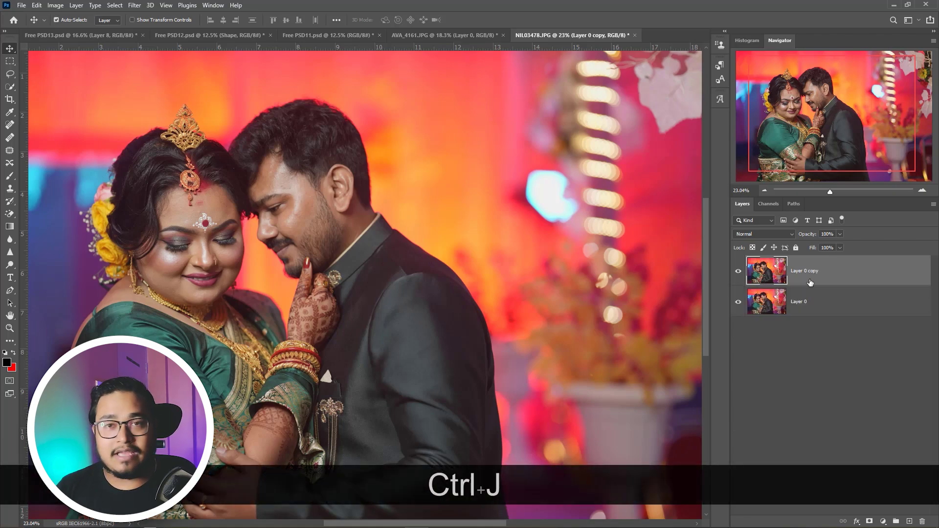
key(ctrl)
key(ctrl+j)
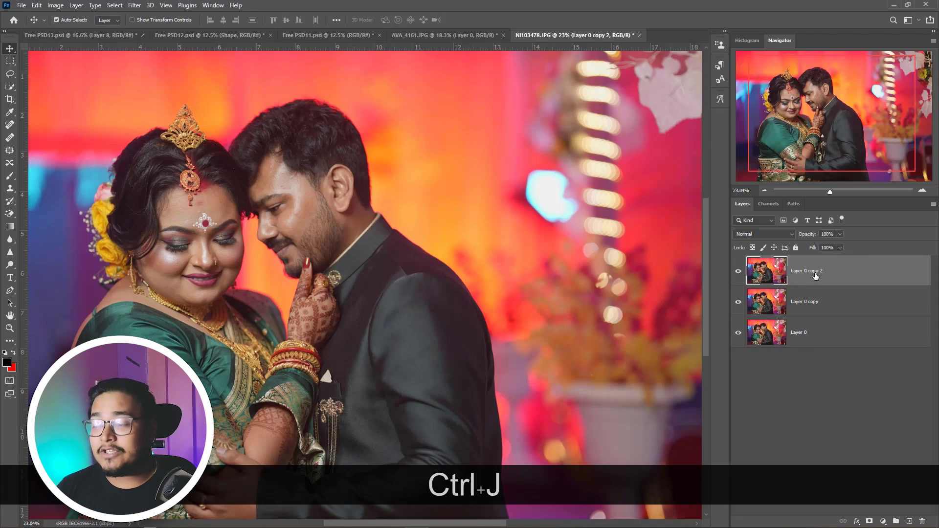
double_click(809, 272)
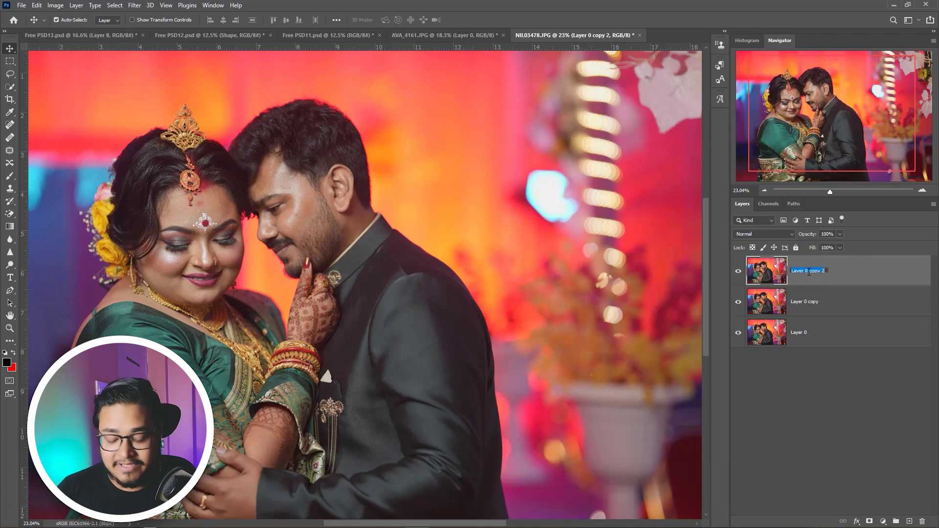
text(Vivid )
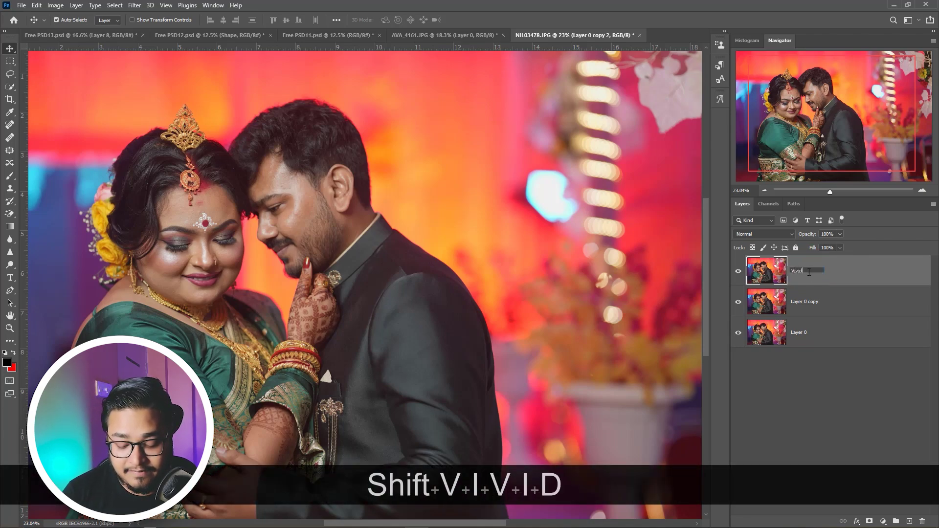
text(light)
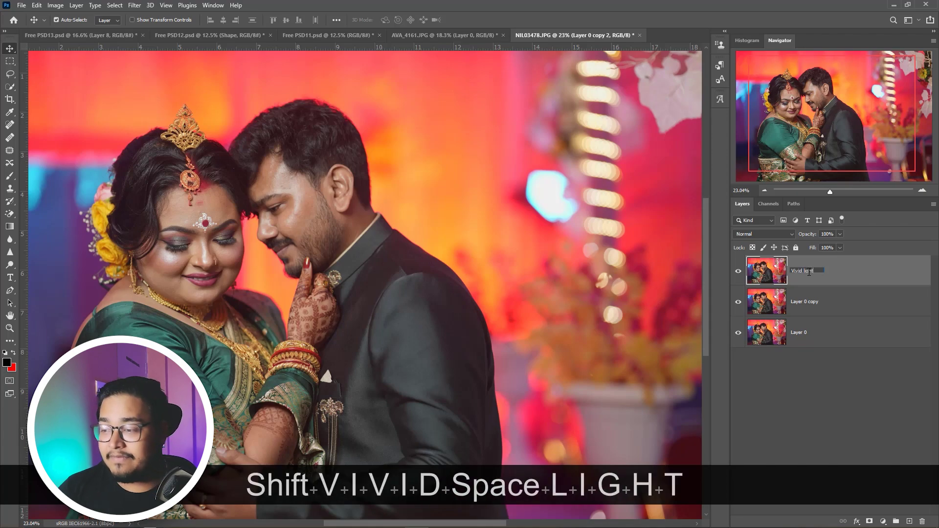
click(893, 277)
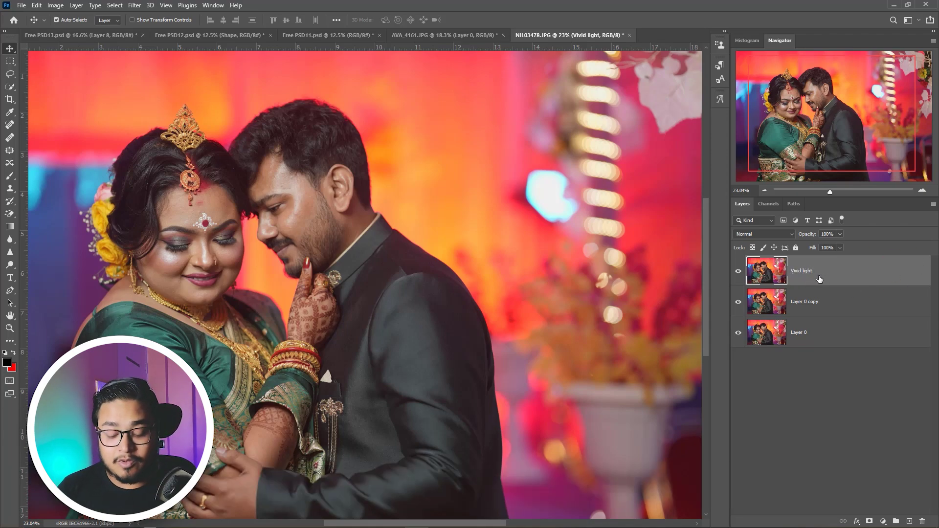
Step: Invert the "Vivid light" layer and set its blend mode to Vivid Light
key(ctrl+i)
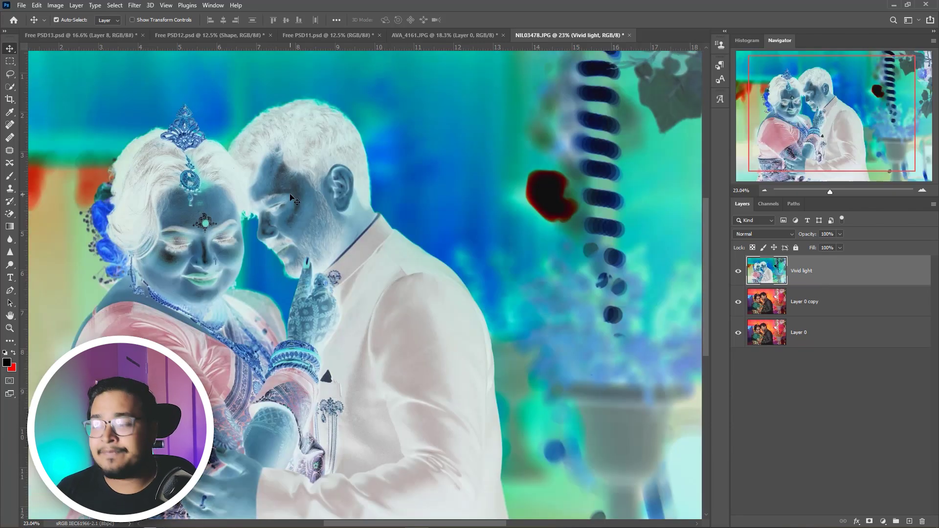
click(788, 237)
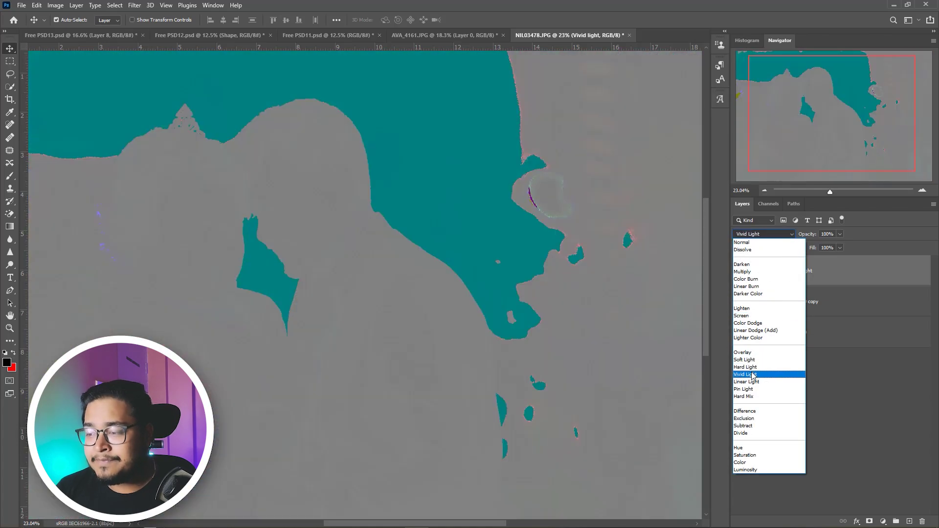
click(745, 374)
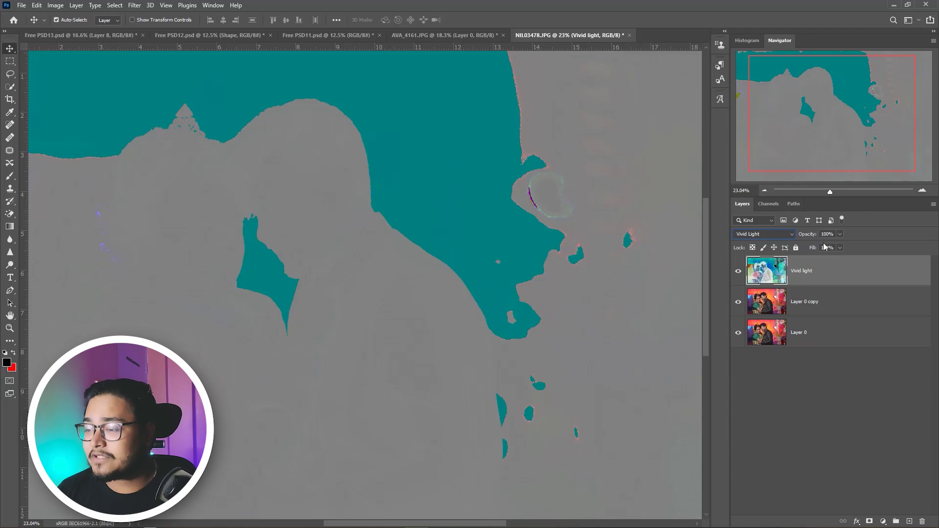
Step: Convert the "Vivid light" layer to a smart object and apply a Gaussian Blur with a 3.5-pixel radius
right_click(854, 273)
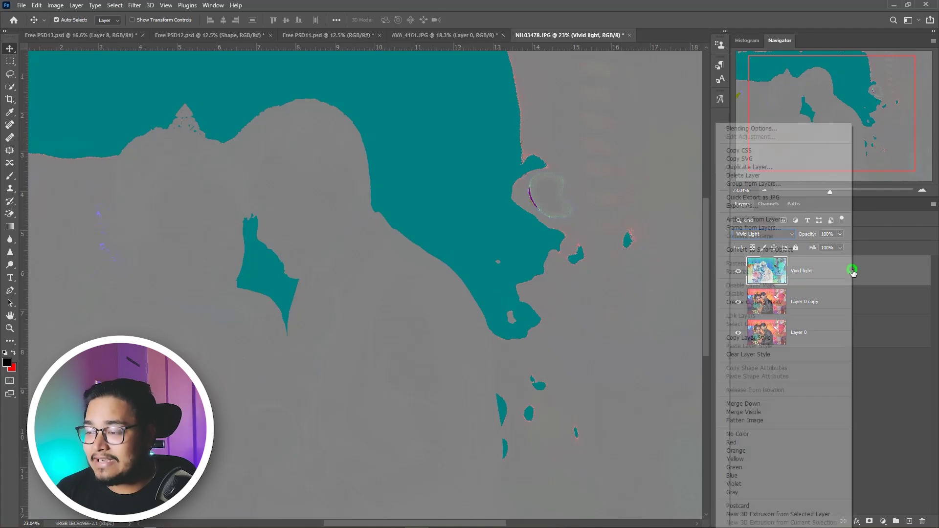
click(822, 252)
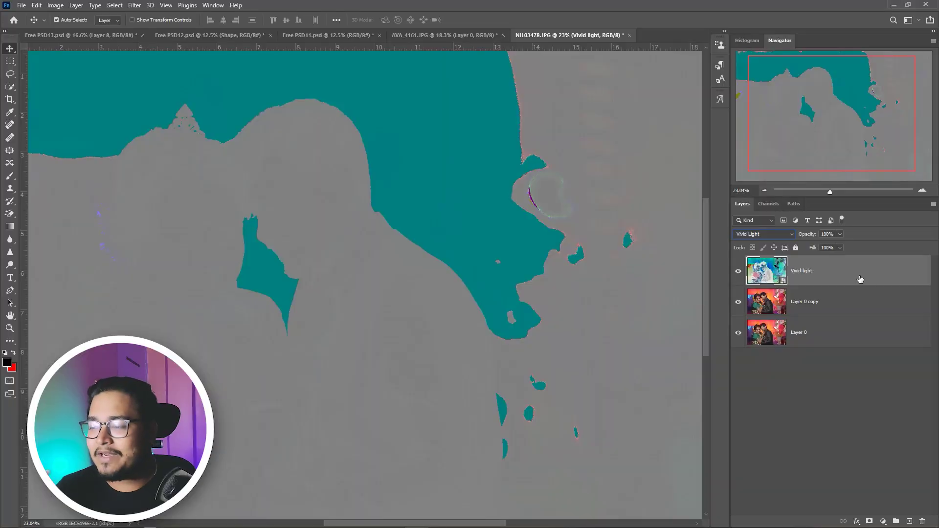
click(134, 6)
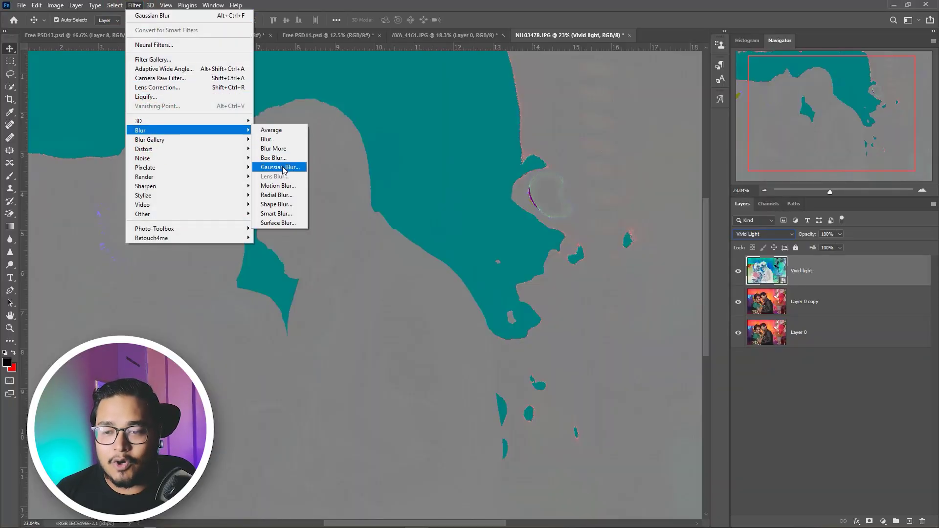
click(283, 169)
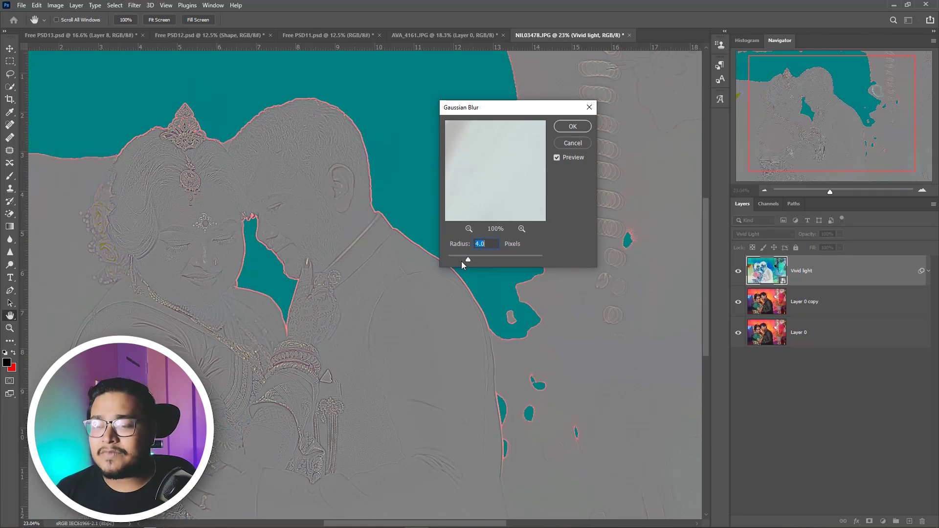
mouse_move(469, 264)
mouse_down()
mouse_move(430, 256)
mouse_move(459, 264)
mouse_up()
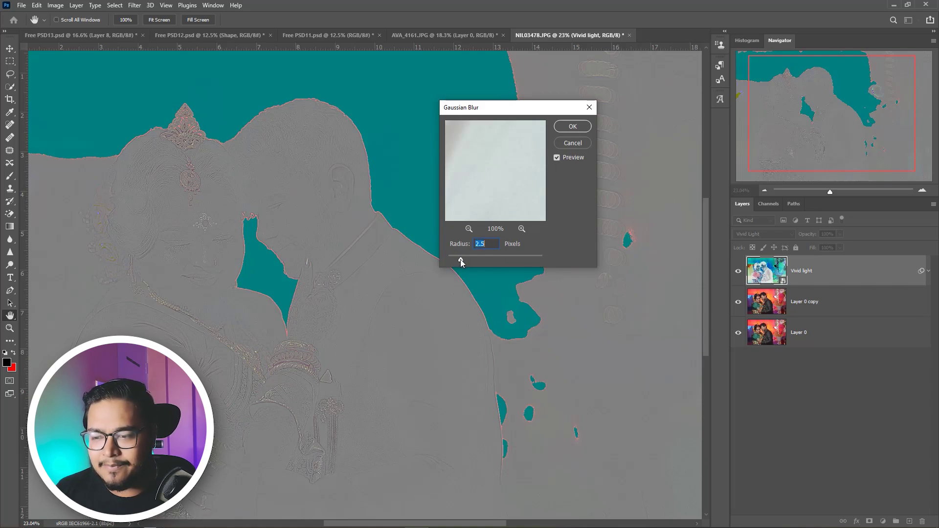
drag(464, 259, 466, 262)
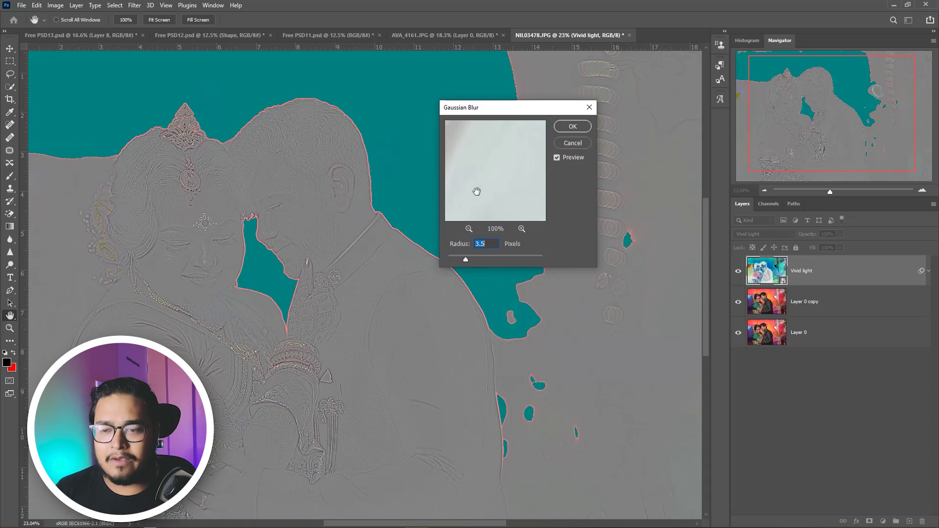
click(583, 130)
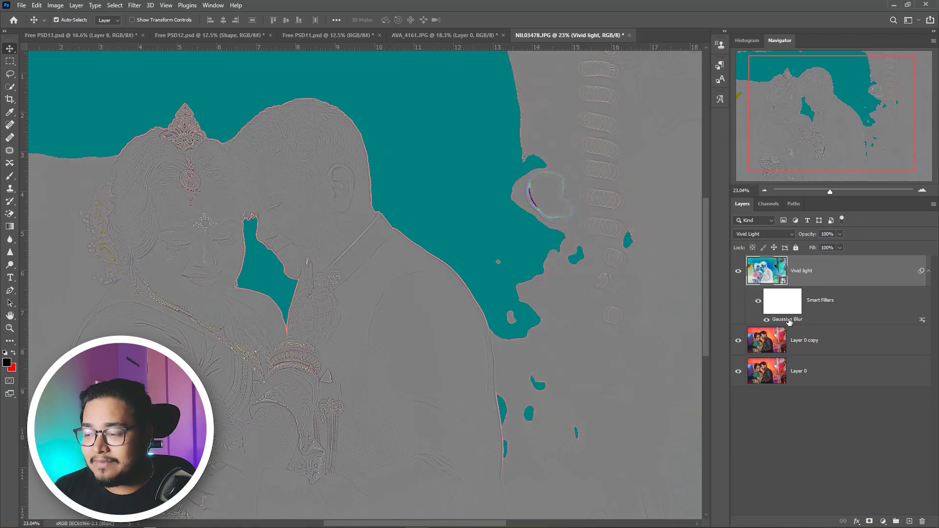
double_click(789, 320)
mouse_move(478, 261)
mouse_down()
mouse_move(495, 260)
mouse_move(459, 260)
mouse_up()
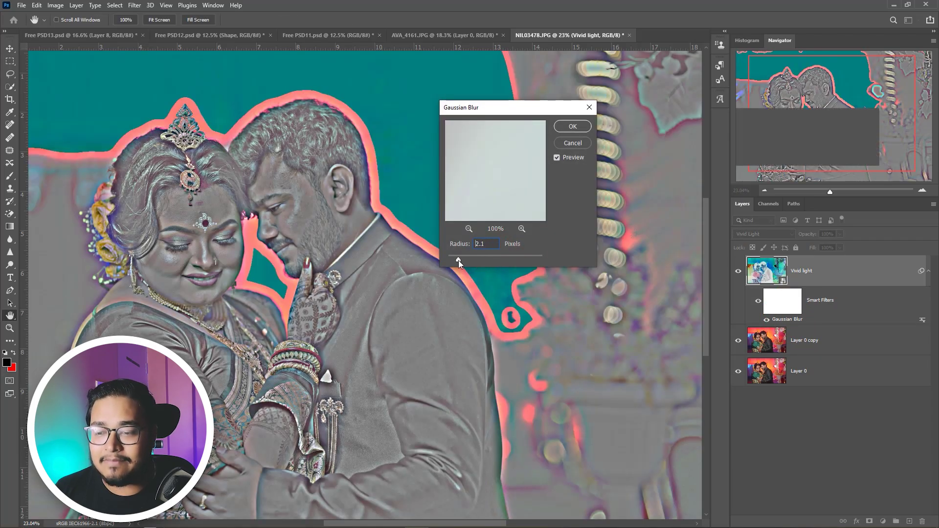
click(581, 144)
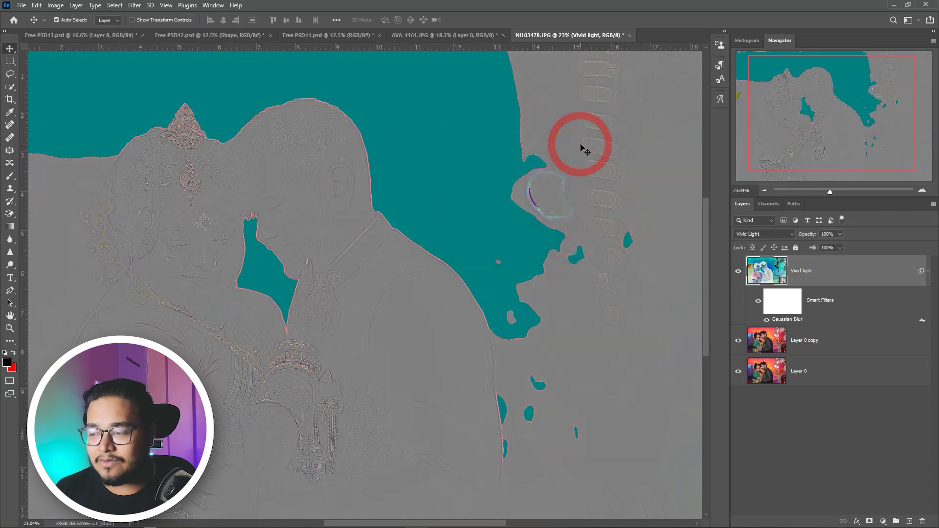
Step: Group the "Vivid light" layer together with Layer 0 copy
click(831, 342)
click(831, 271)
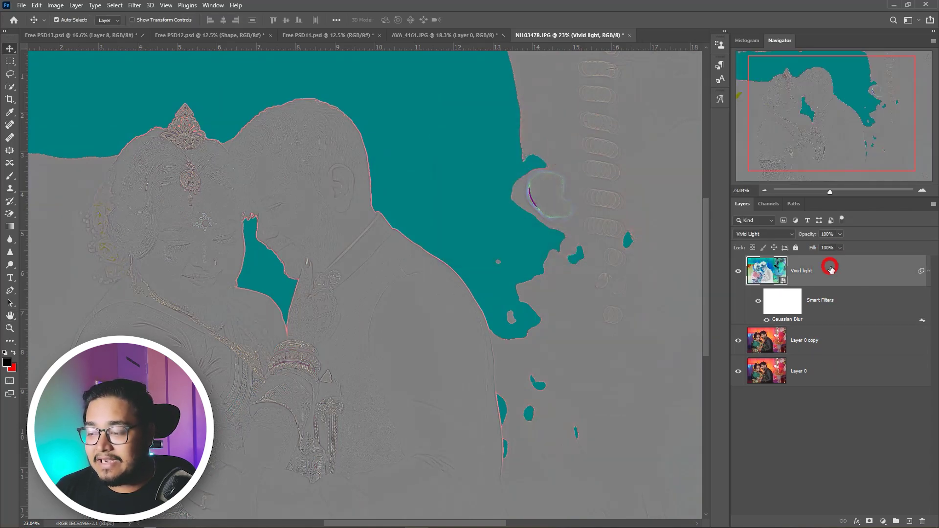
click(812, 344)
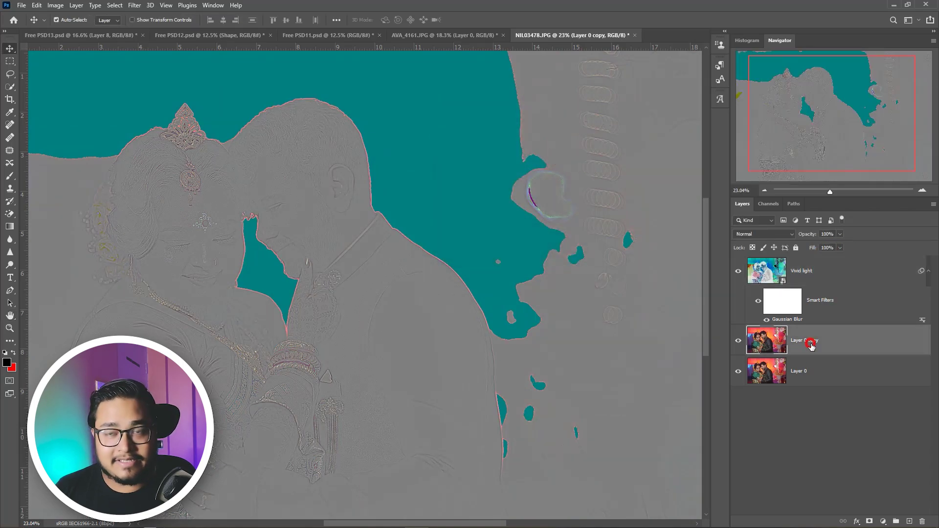
shift+click(826, 272)
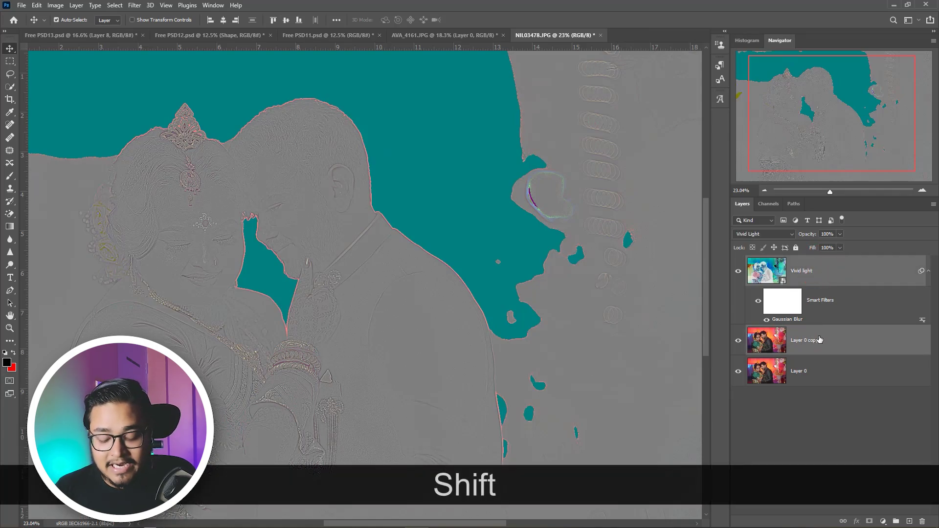
key(ctrl+g)
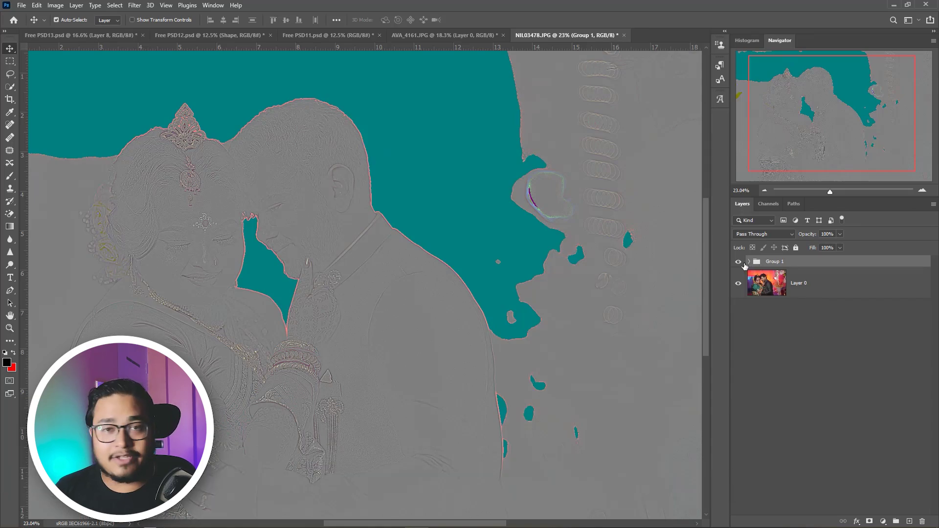
Step: Set the blend mode of Group 1 to Overlay
click(803, 266)
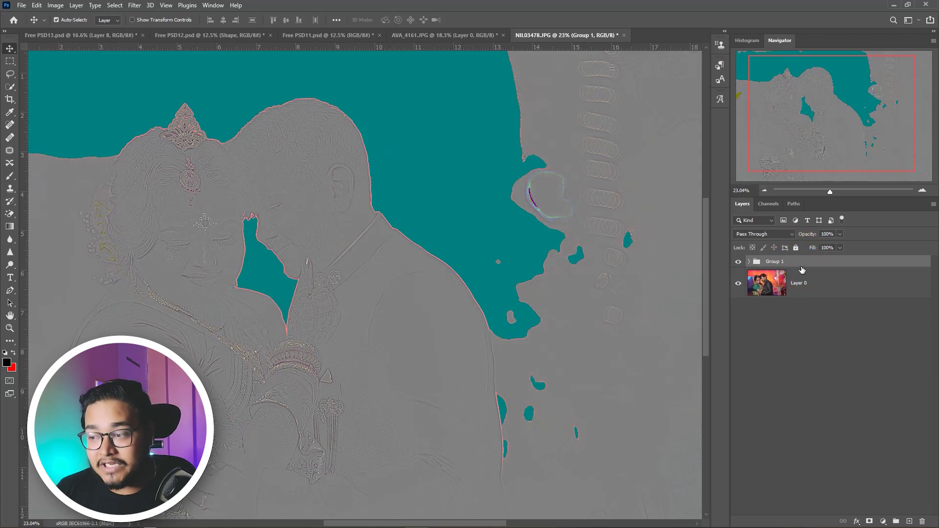
click(788, 235)
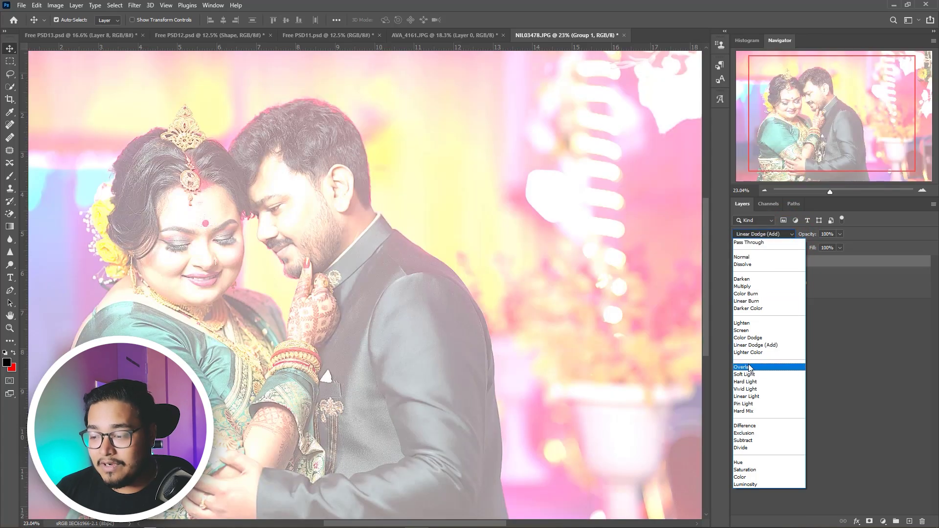
click(749, 367)
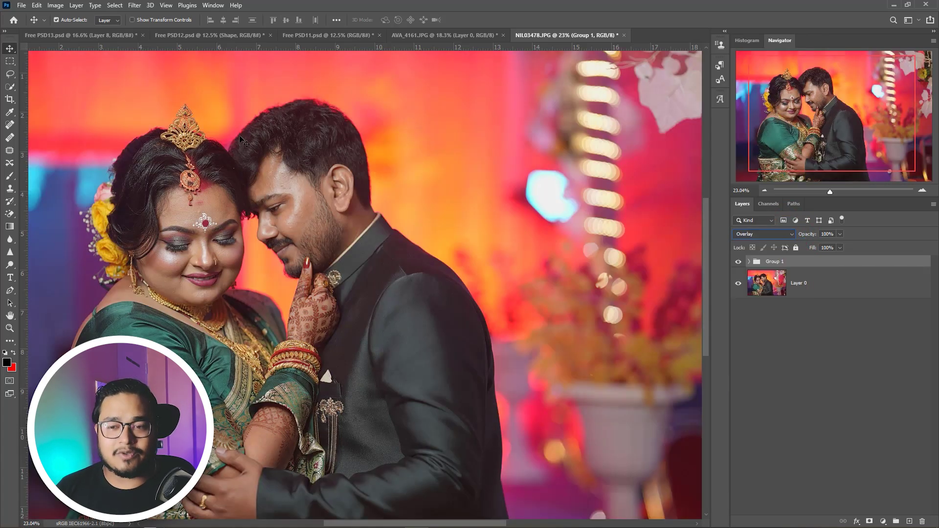
Step: Examine the groom's face up close and toggle Group 1's visibility to compare the skin before and after
click(430, 255)
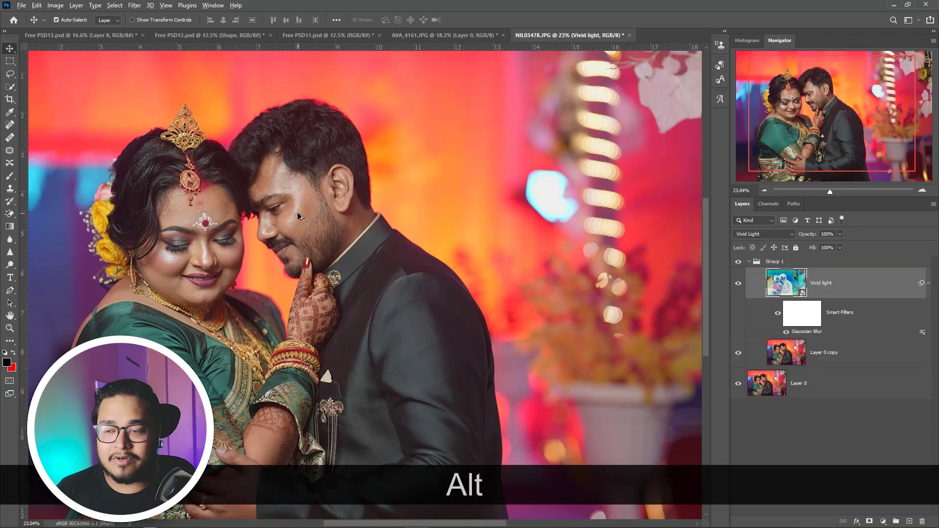
scroll(304, 218, up, 5)
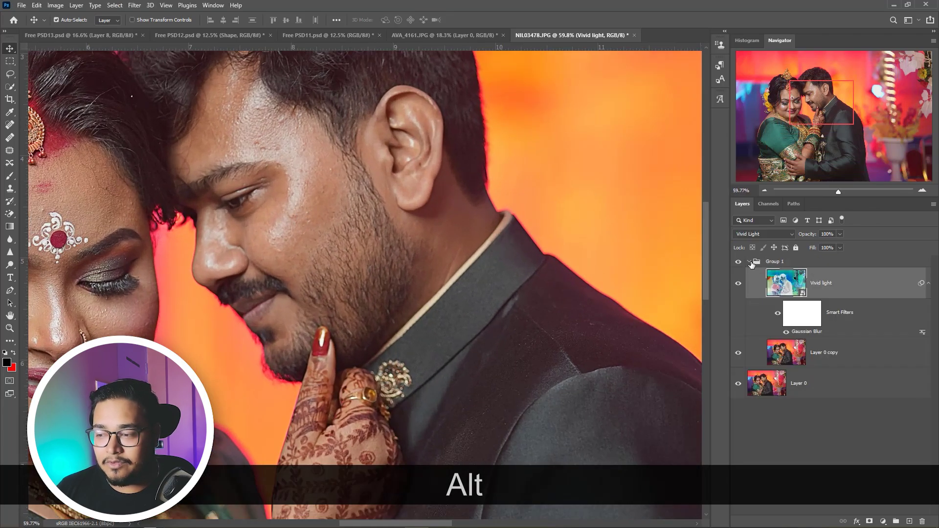
click(751, 263)
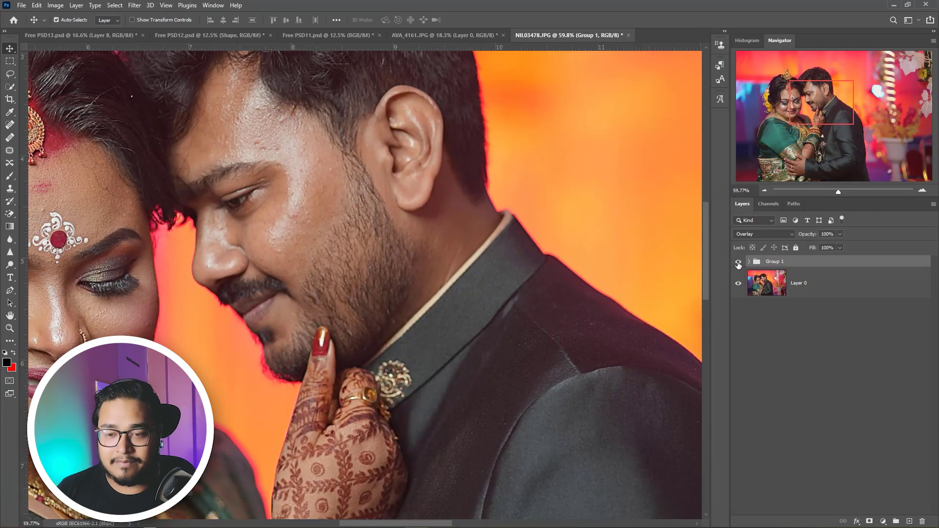
scroll(211, 196, up, 2)
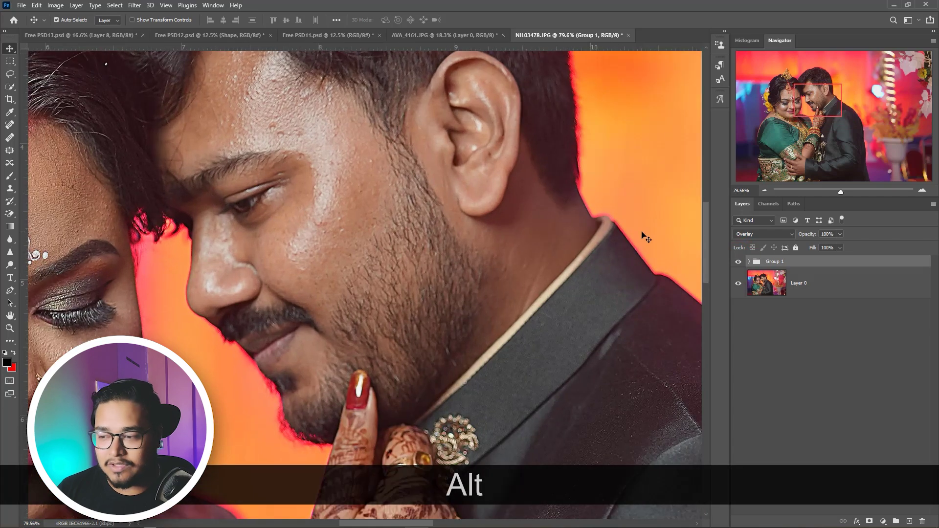
click(738, 263)
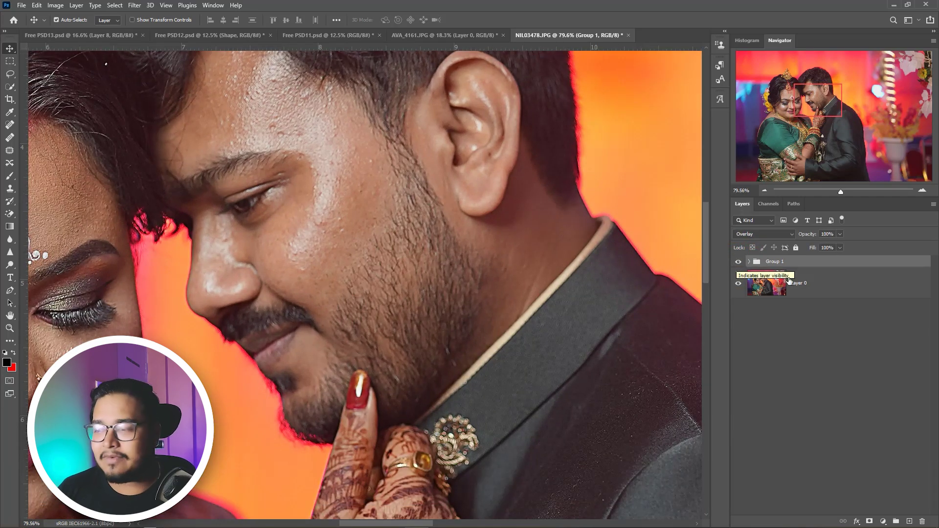
Step: Reopen the "Vivid light" layer's Gaussian Blur smart filter inside Group 1 and apply it with a 4.6-pixel radius
click(749, 262)
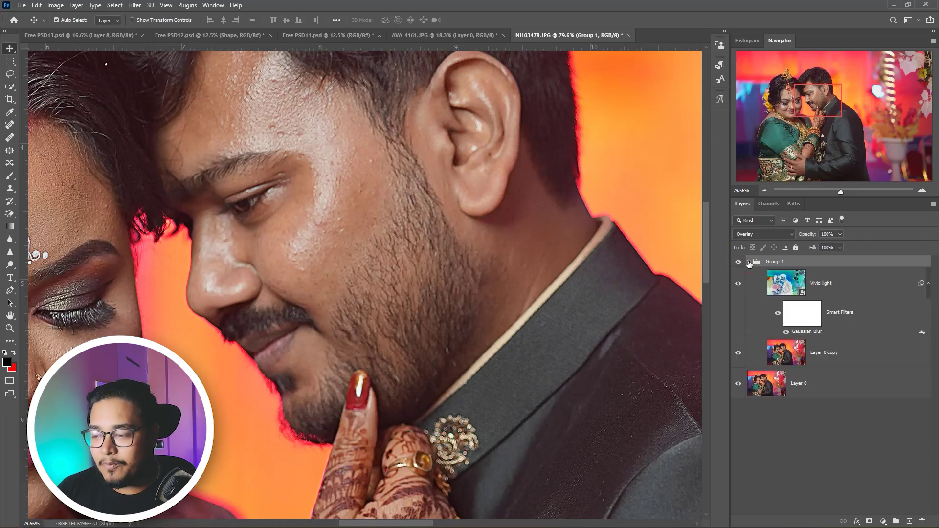
double_click(806, 333)
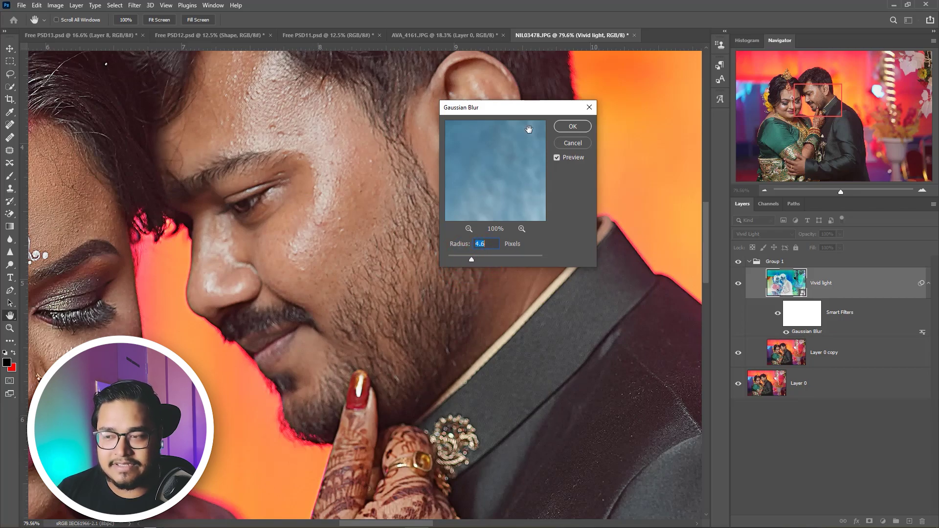
click(570, 128)
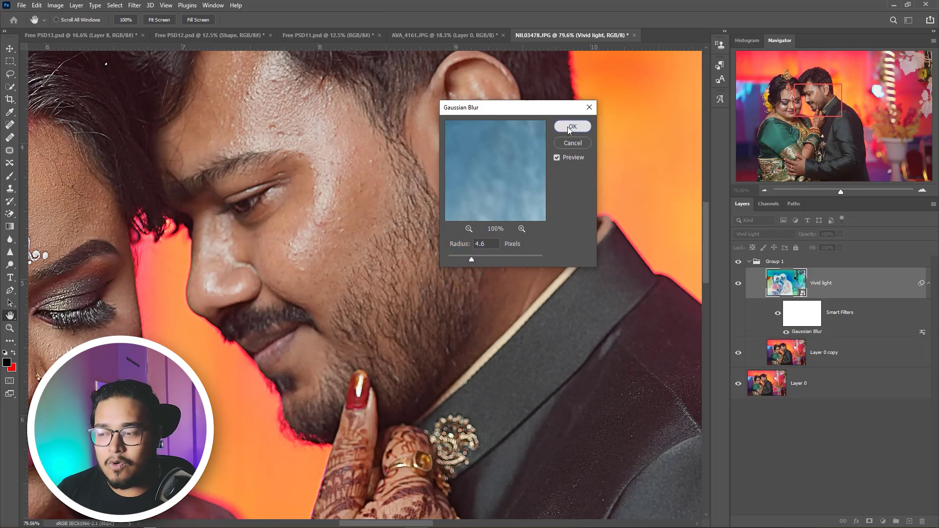
Step: Collapse Group 1 and switch its visibility off and on to recheck the groom's skin
click(747, 262)
click(749, 262)
click(739, 262)
click(738, 262)
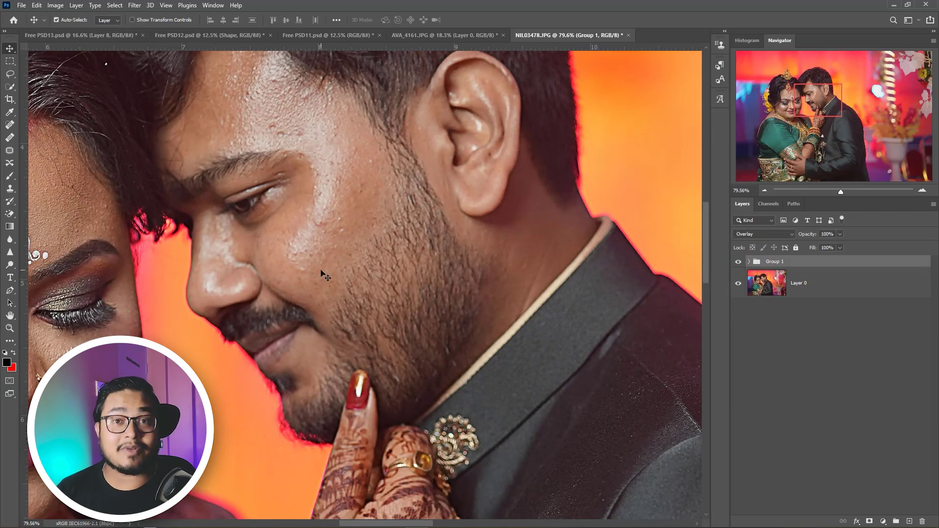
Step: Examine the bride's face up close and toggle Group 1's visibility to compare her skin
scroll(318, 270, down, 3)
scroll(318, 270, down, 5)
scroll(317, 272, up, 3)
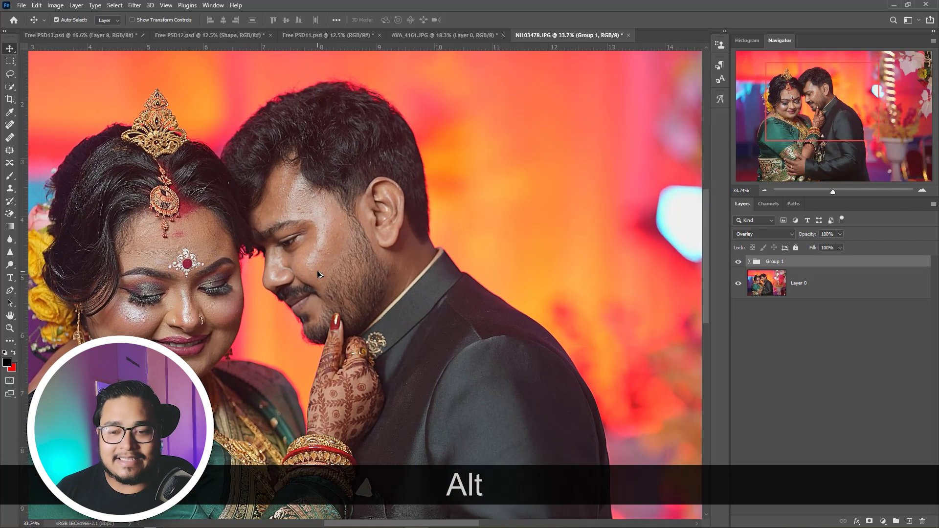
drag(162, 322, 316, 274)
scroll(317, 274, up, 3)
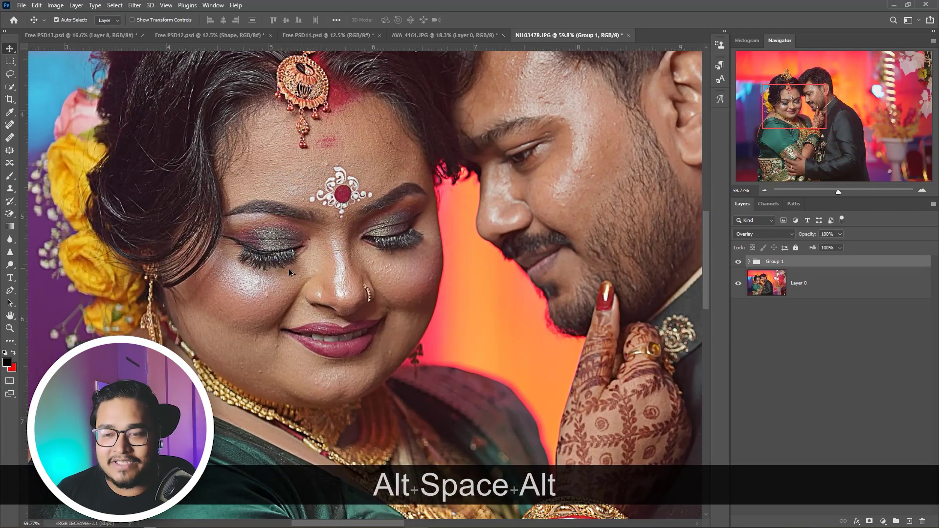
click(738, 263)
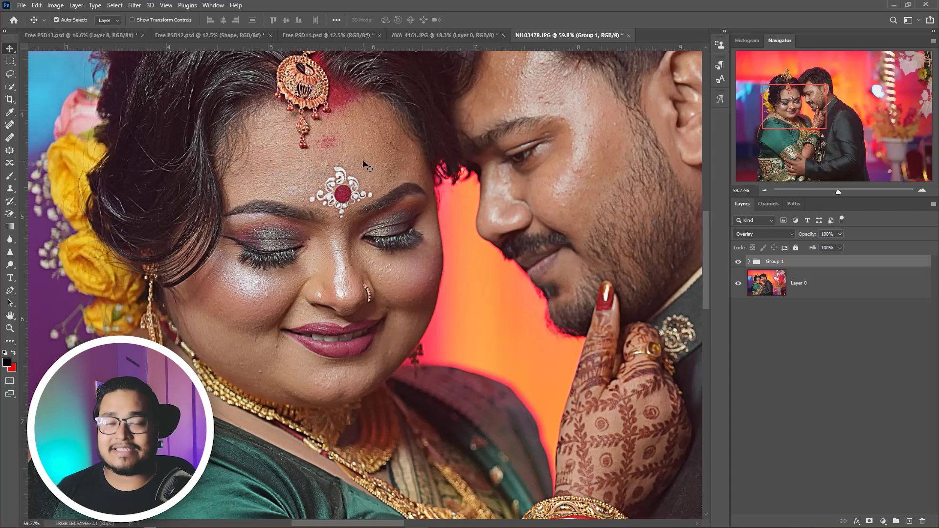
Step: Fit the whole photo in view and add a black layer mask to Group 1
key(ctrl+0)
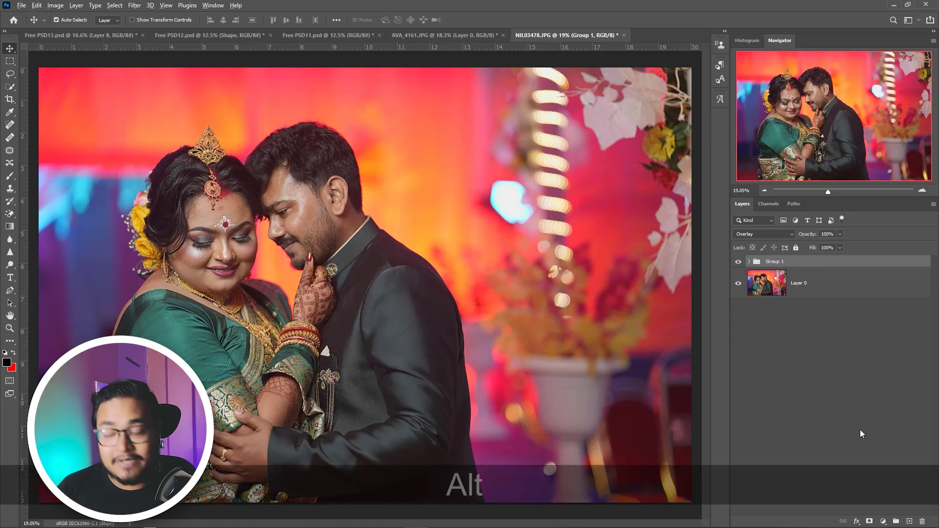
alt+click(870, 522)
Step: Paint with a white (ffffff) brush on Group 1's layer mask over the groom's forehead and cheek
scroll(278, 217, up, 5)
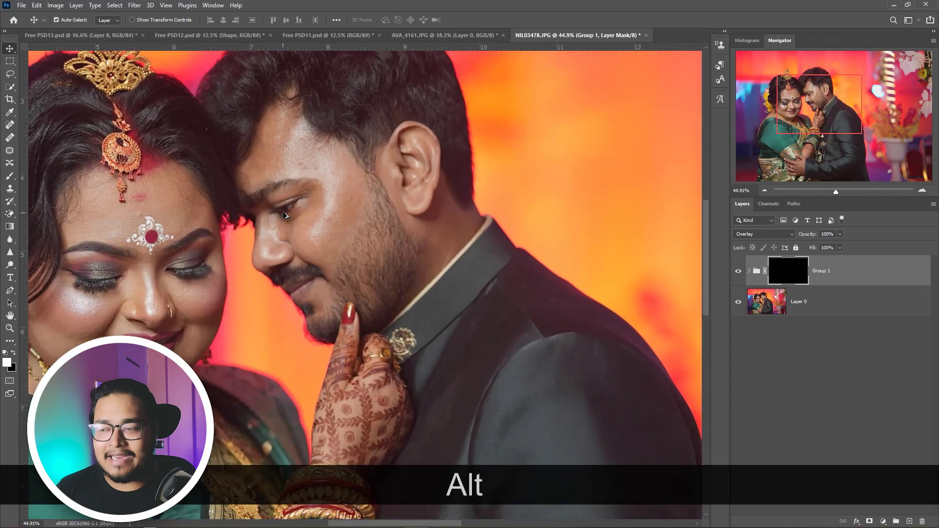
scroll(286, 214, up, 1)
drag(208, 222, 308, 203)
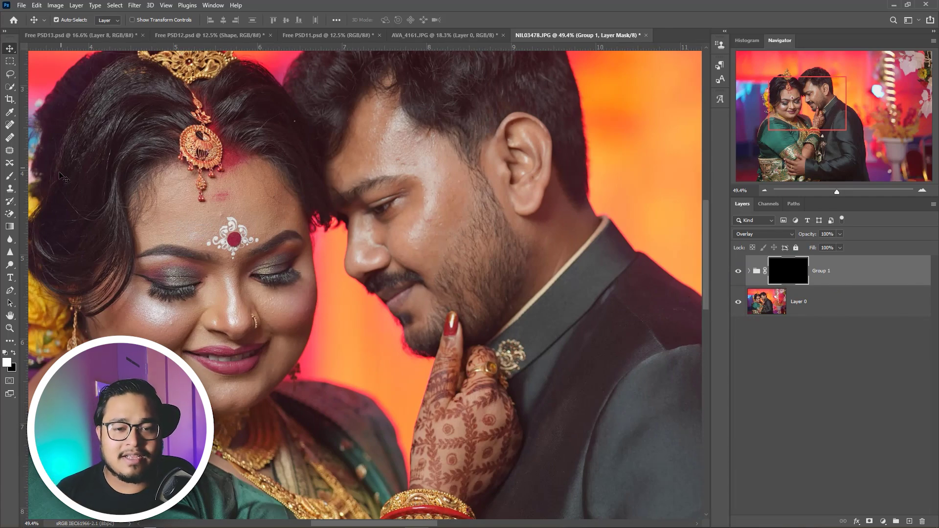
click(10, 176)
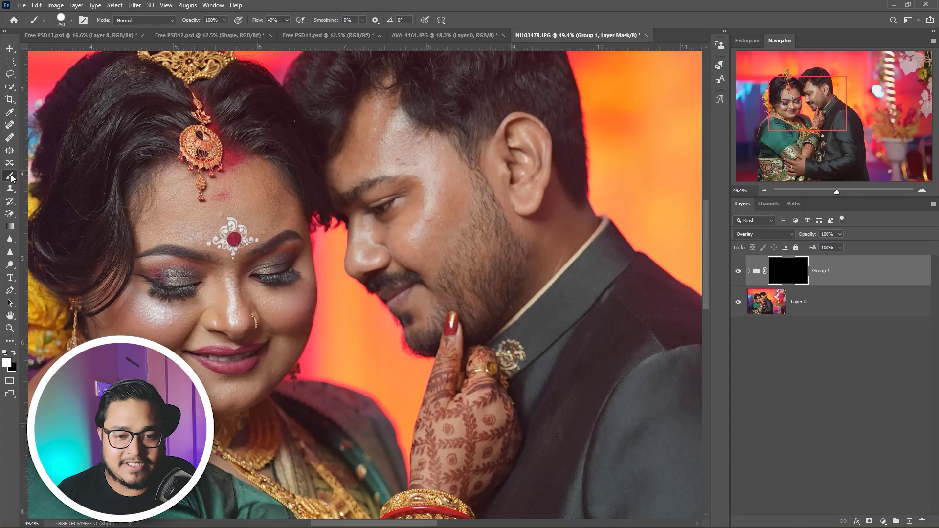
click(6, 364)
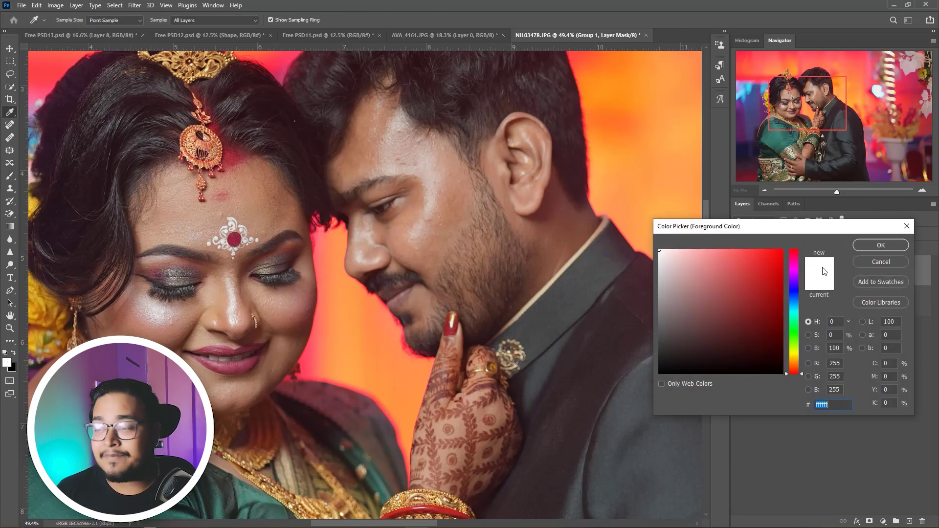
click(869, 246)
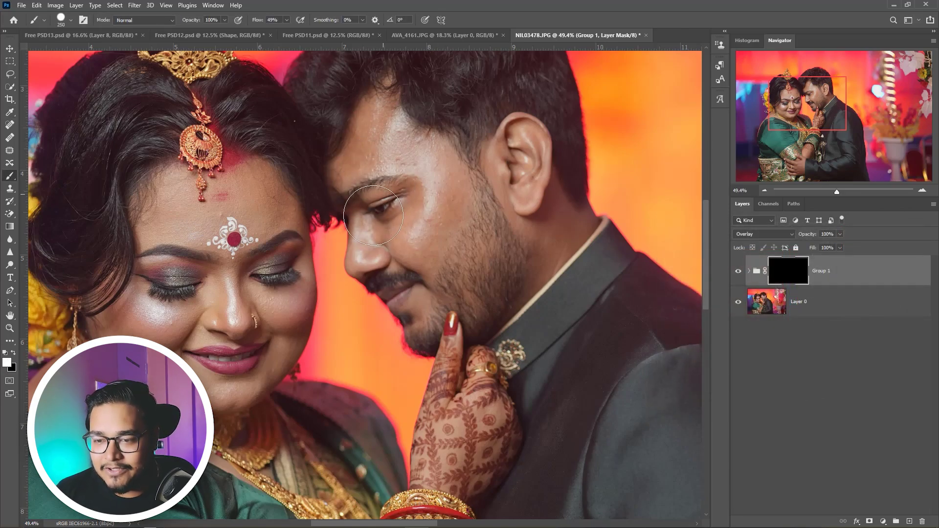
mouse_move(444, 223)
mouse_down()
mouse_move(477, 259)
mouse_move(496, 311)
mouse_move(527, 232)
mouse_move(555, 239)
mouse_move(416, 272)
mouse_up()
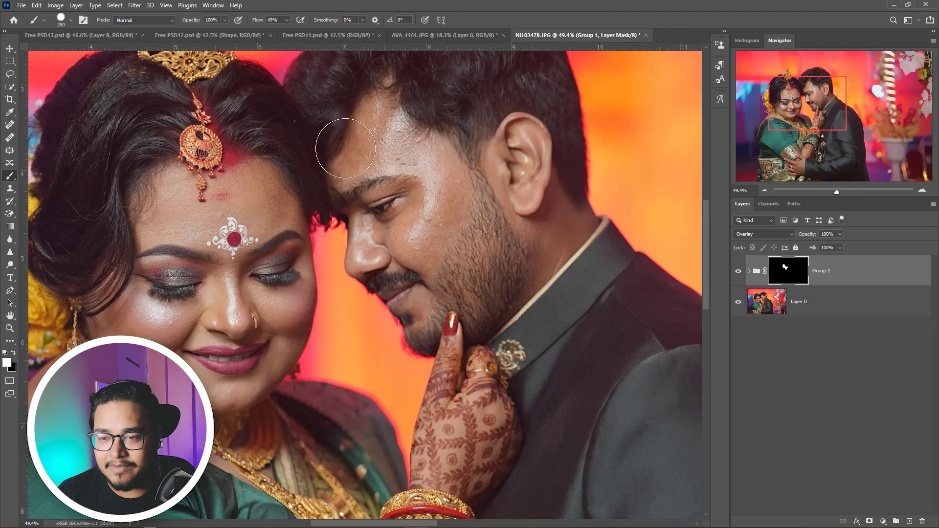
Step: View the couple from further back and toggle Group 1's visibility to compare the groom's painted skin
alt+scroll(366, 254, down, 3)
mouse_move(351, 300)
mouse_down()
mouse_move(363, 249)
mouse_move(363, 291)
mouse_up()
alt+scroll(363, 249, up, 1)
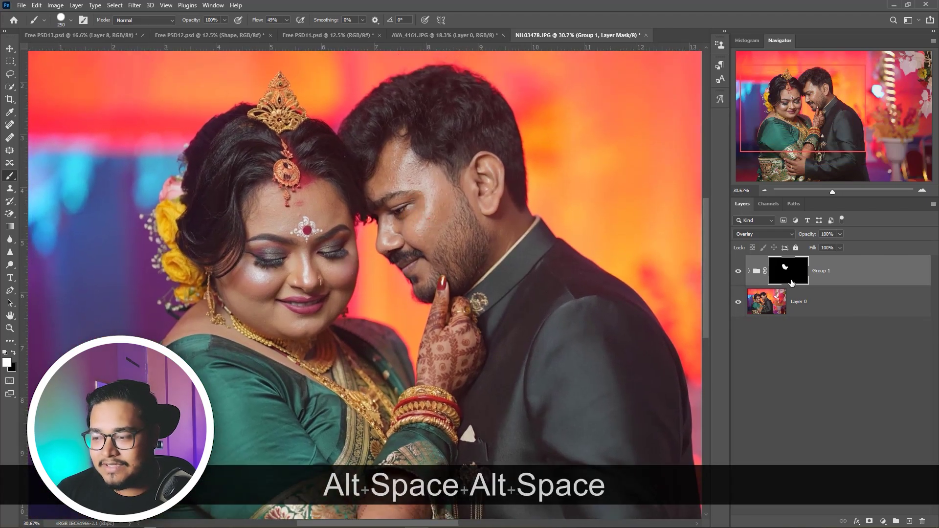
click(739, 272)
click(739, 273)
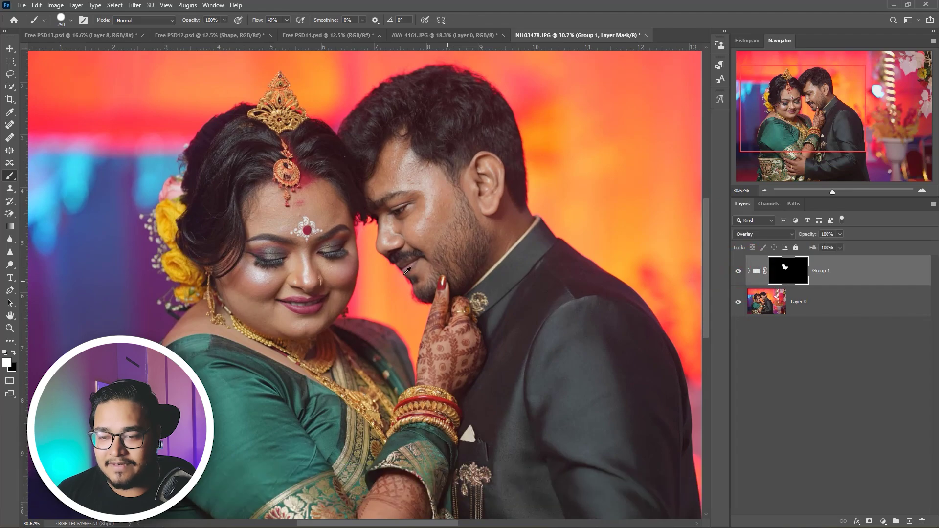
alt+scroll(289, 268, up, 3)
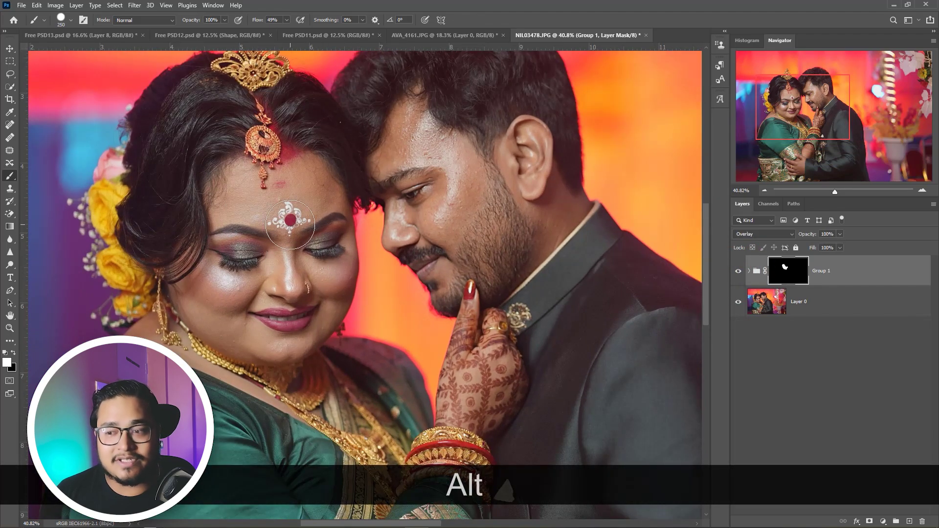
click(738, 272)
click(737, 272)
Step: Examine the groom's face up close with Group 1 switched off and on to compare the skin texture
alt+scroll(443, 182, up, 3)
drag(443, 182, 471, 198)
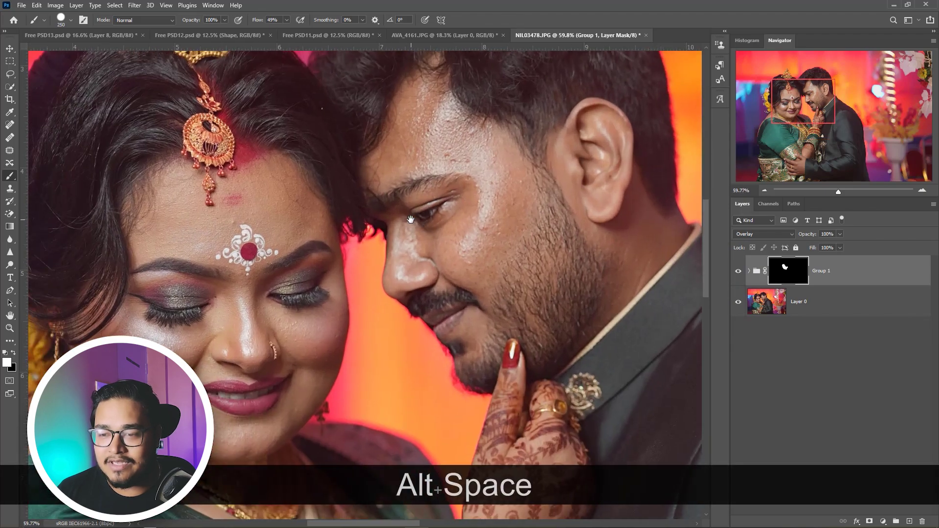
click(738, 272)
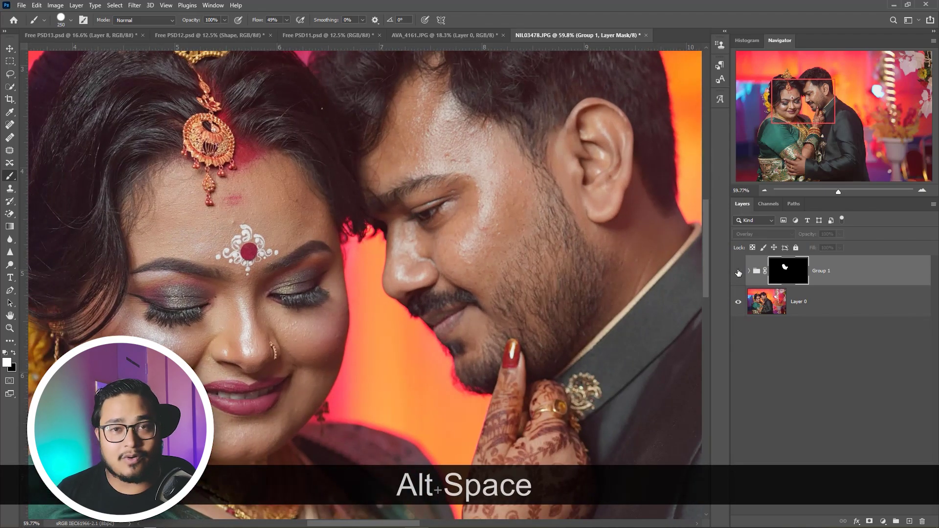
click(739, 273)
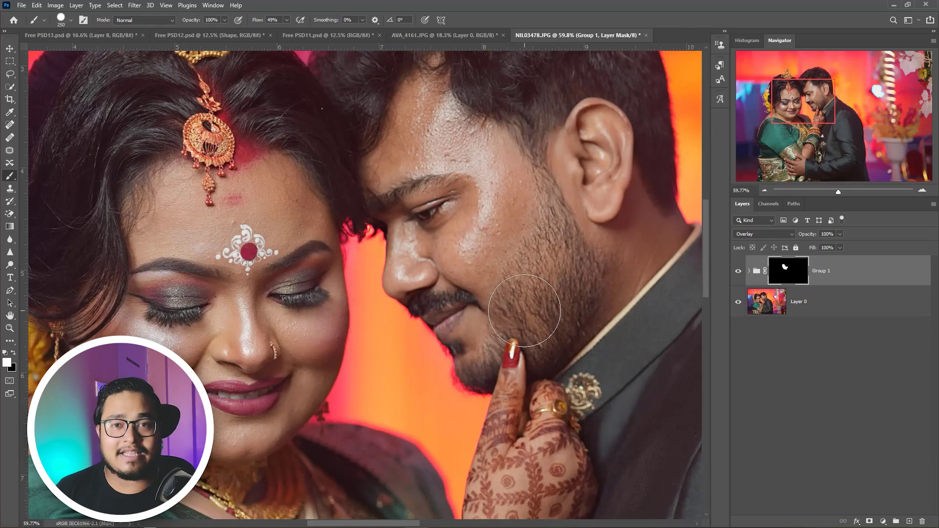
scroll(525, 311, down, 5)
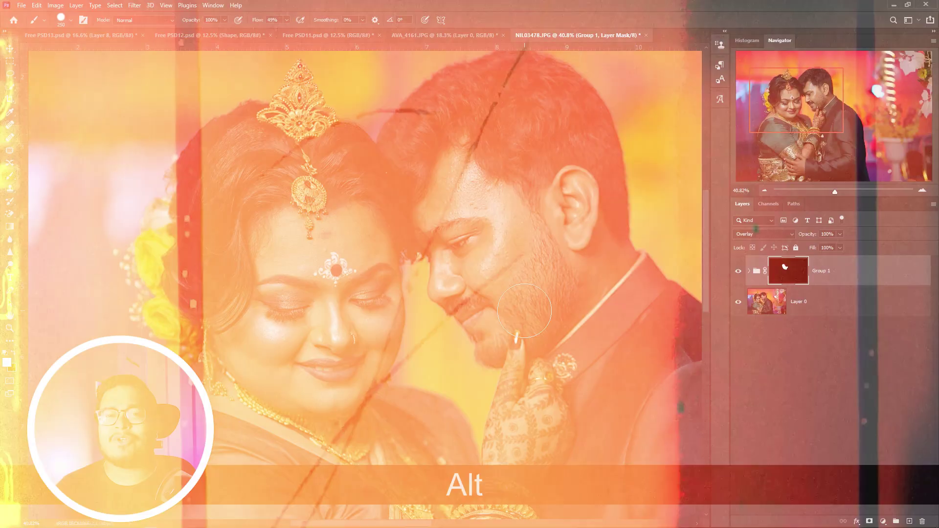